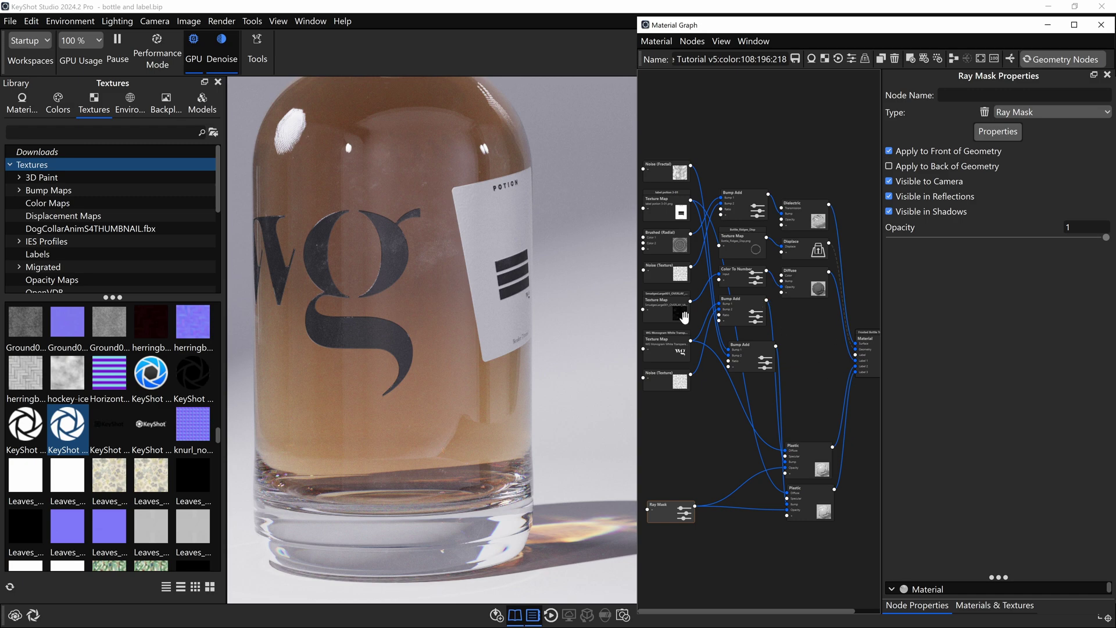
# Step: Delete the Ray Mask node connected to the two Plastic label materials in the bottle's material graph
pyautogui.scroll(3, 733, 415)
pyautogui.scroll(2, 731, 420)
pyautogui.moveTo(731, 419); pyautogui.dragTo(840, 169, button='middle')
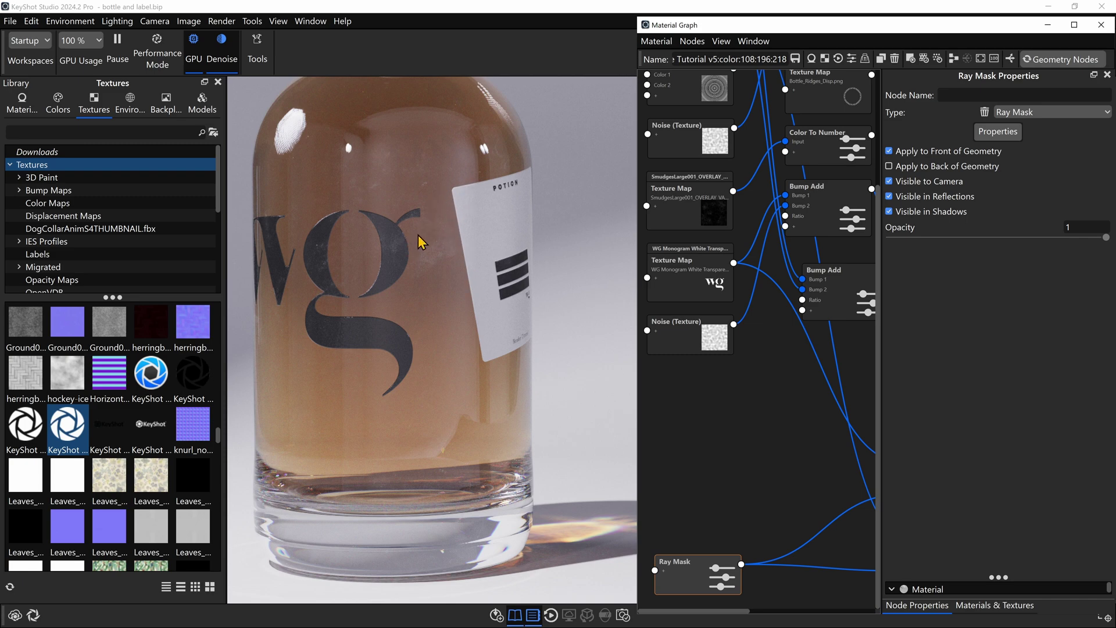
pyautogui.rightClick(690, 574)
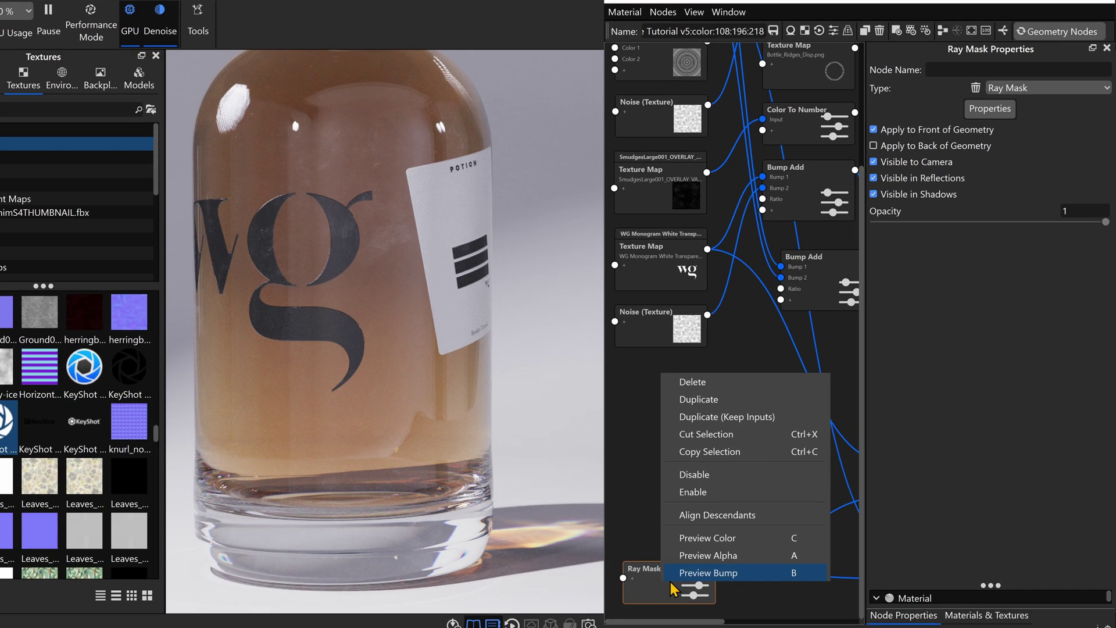
pyautogui.click(663, 381)
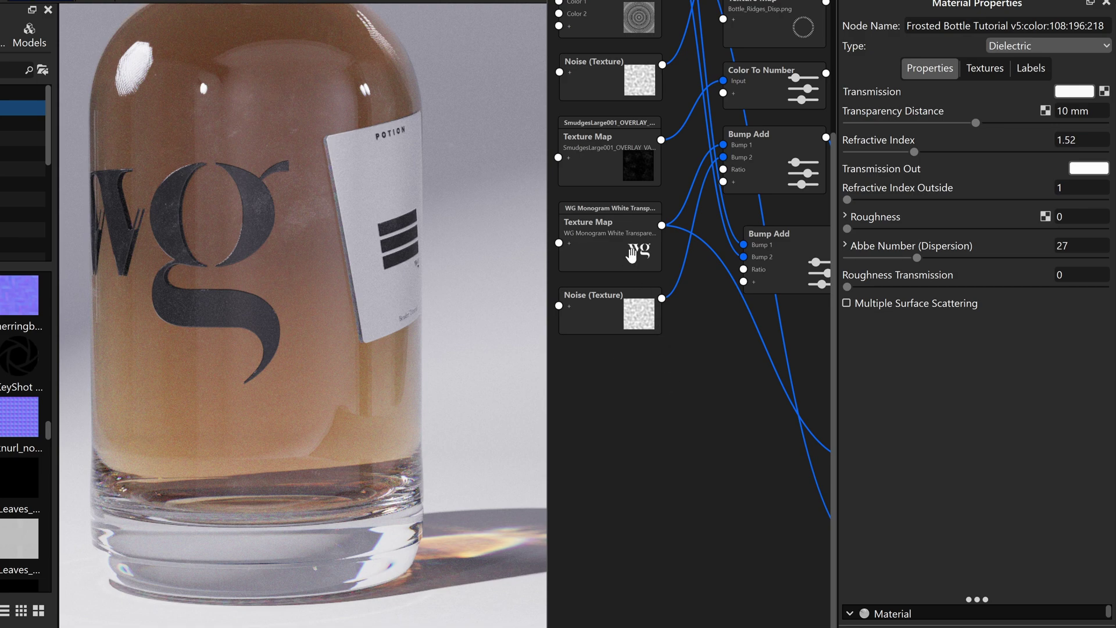
# Step: Move the WG Monogram White Transparent-01 texture map node below the other texture nodes and set its depth to 1 mm
pyautogui.moveTo(700, 389); pyautogui.dragTo(714, 407)
pyautogui.click(605, 227)
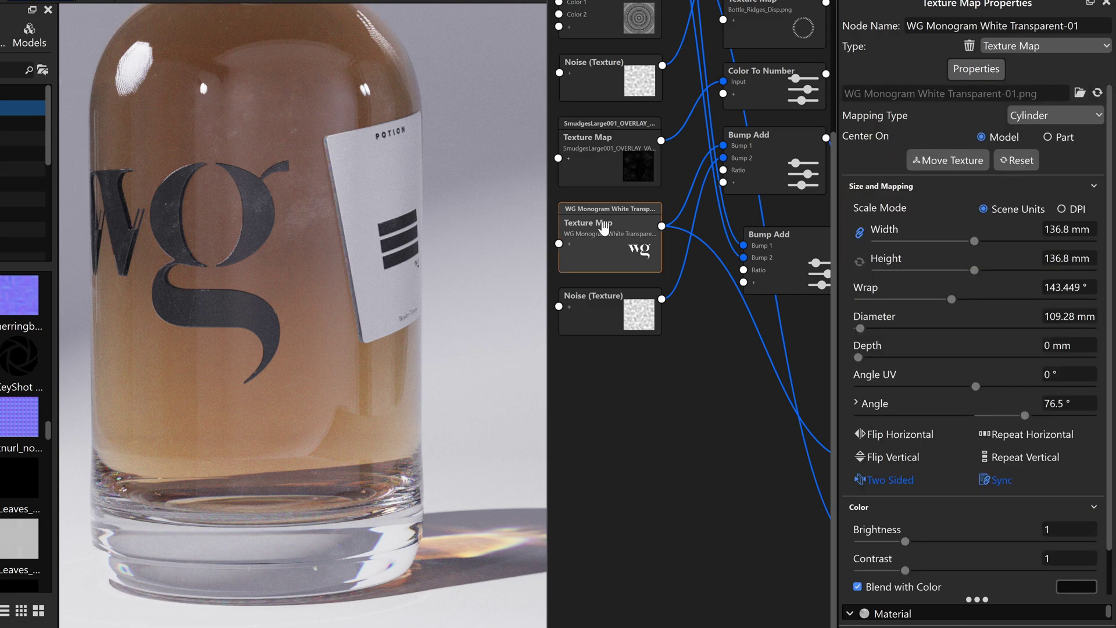
pyautogui.moveTo(637, 239); pyautogui.dragTo(635, 418)
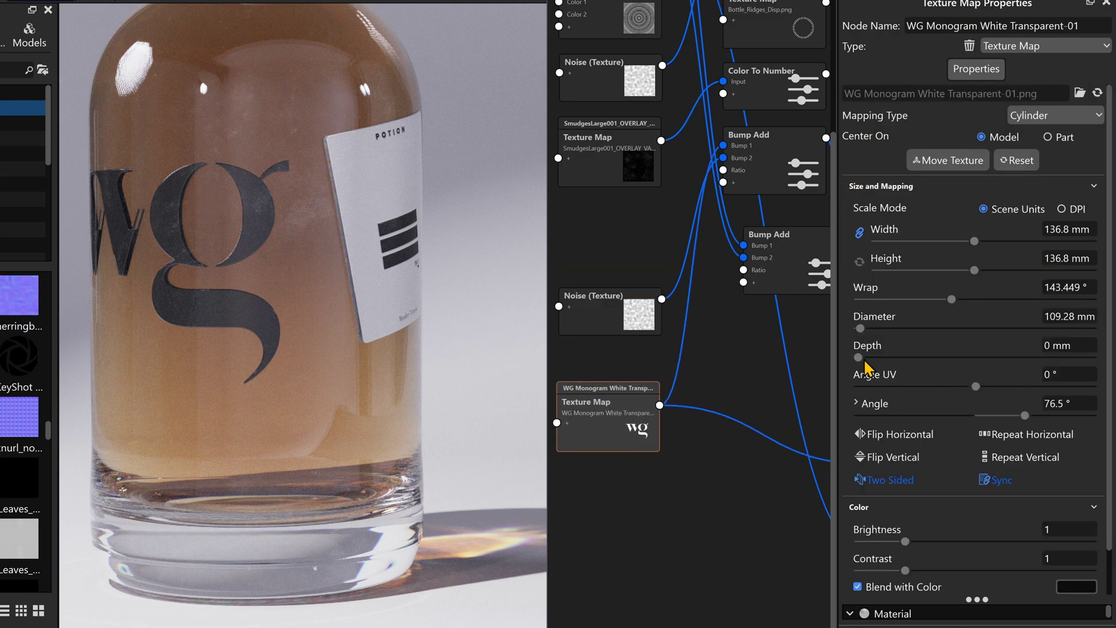
pyautogui.click(1057, 345)
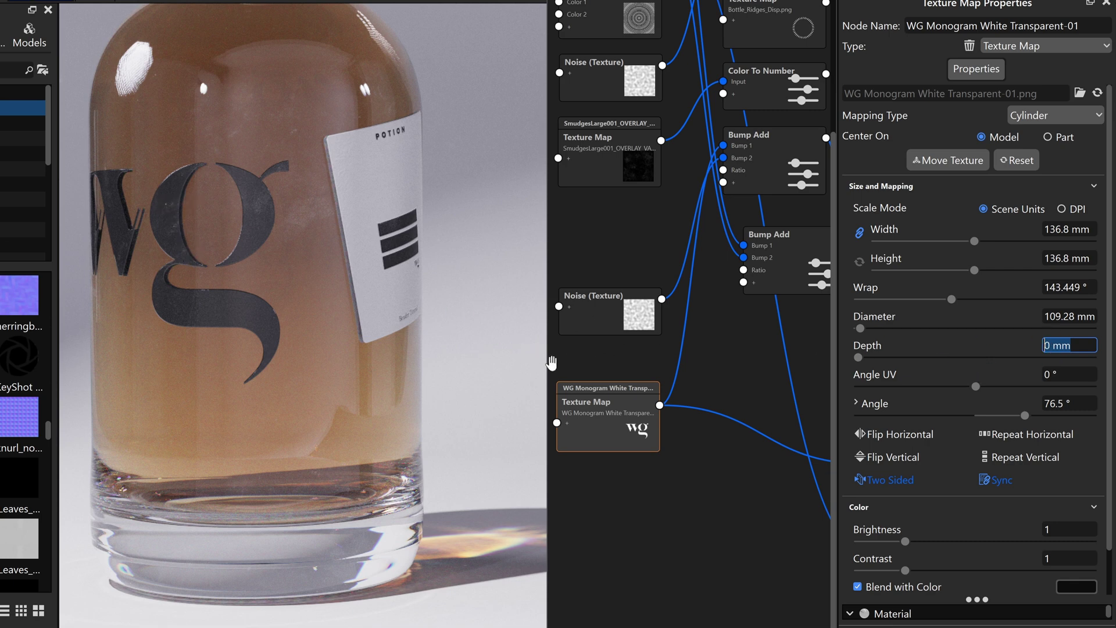
pyautogui.write('1')
pyautogui.press('Return')
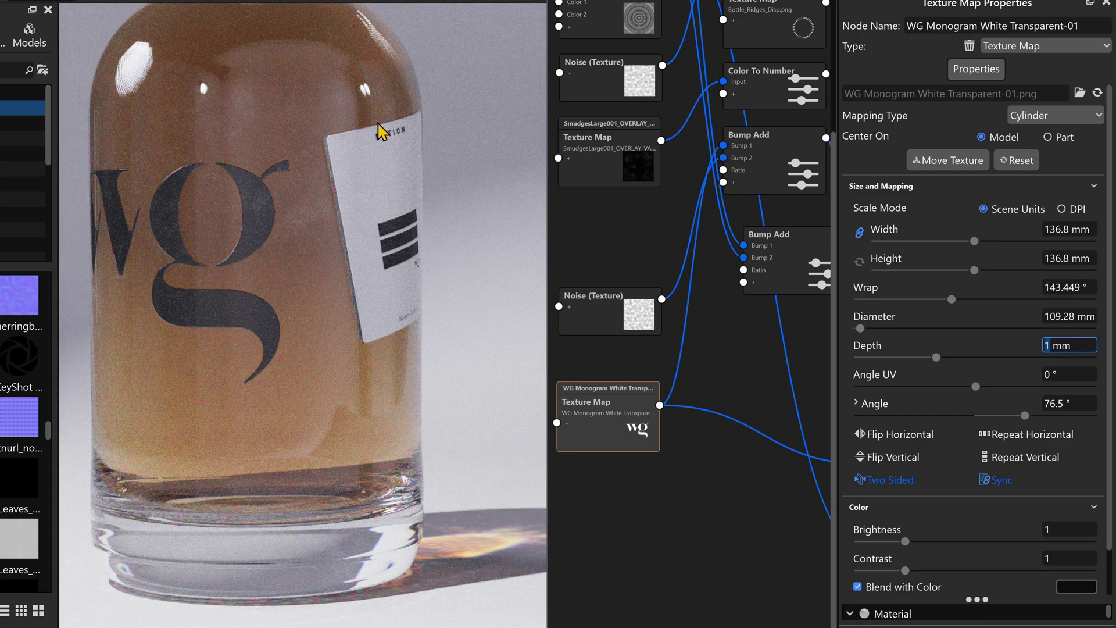
# Step: Keep the label potion 3-01 texture map on Cylinder mapping and set its depth to 1 mm
pyautogui.moveTo(641, 201); pyautogui.dragTo(547, 375)
pyautogui.moveTo(703, 183); pyautogui.dragTo(796, 180)
pyautogui.click(610, 95)
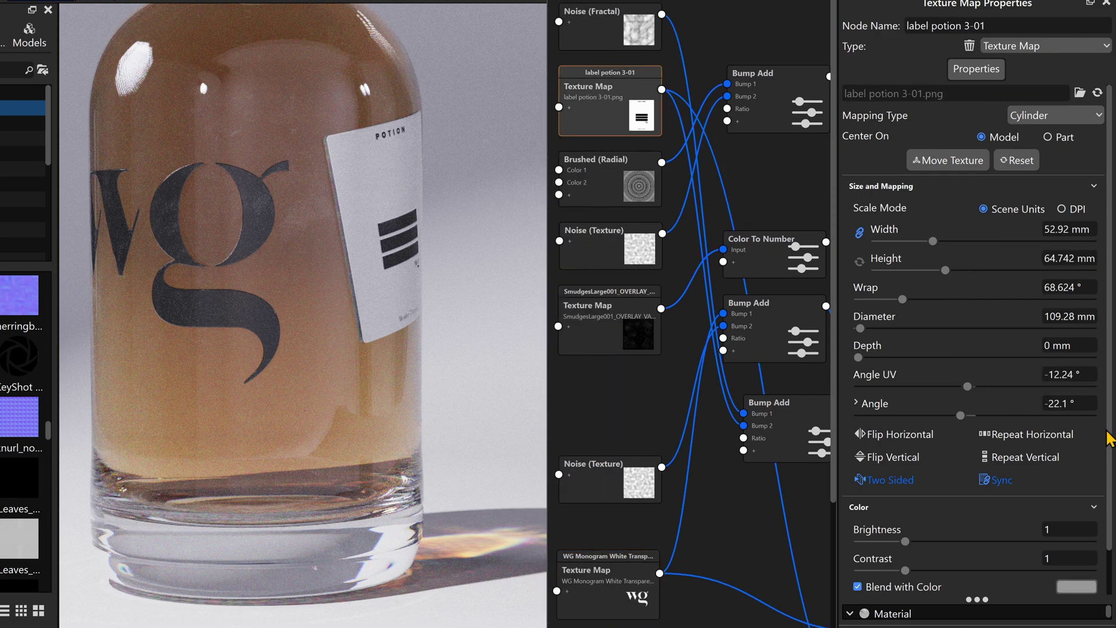
pyautogui.click(1036, 124)
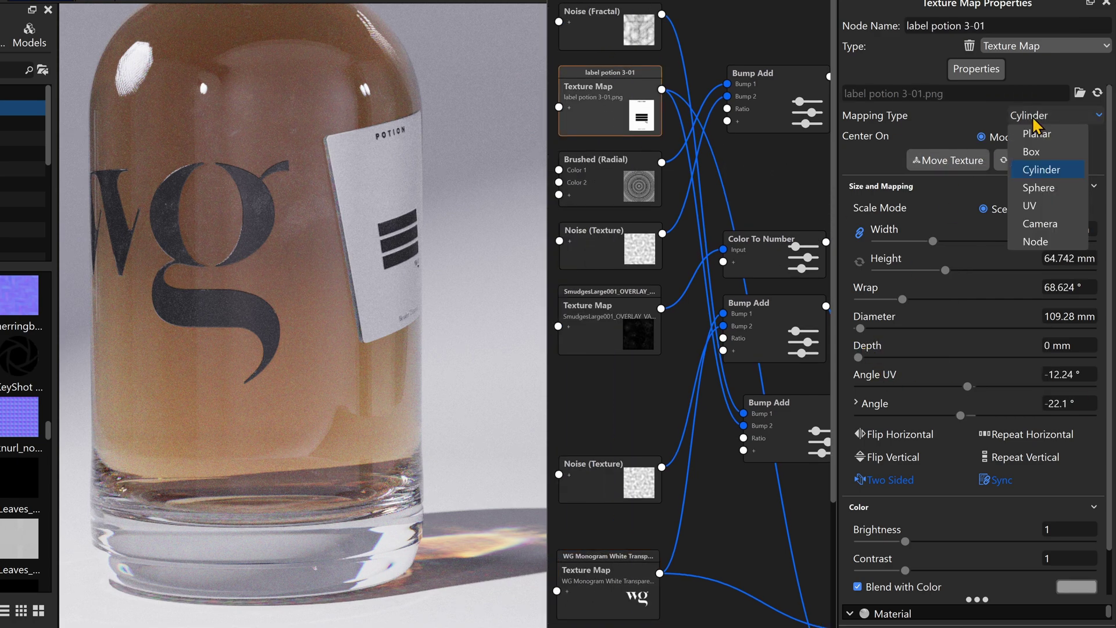
pyautogui.click(1049, 170)
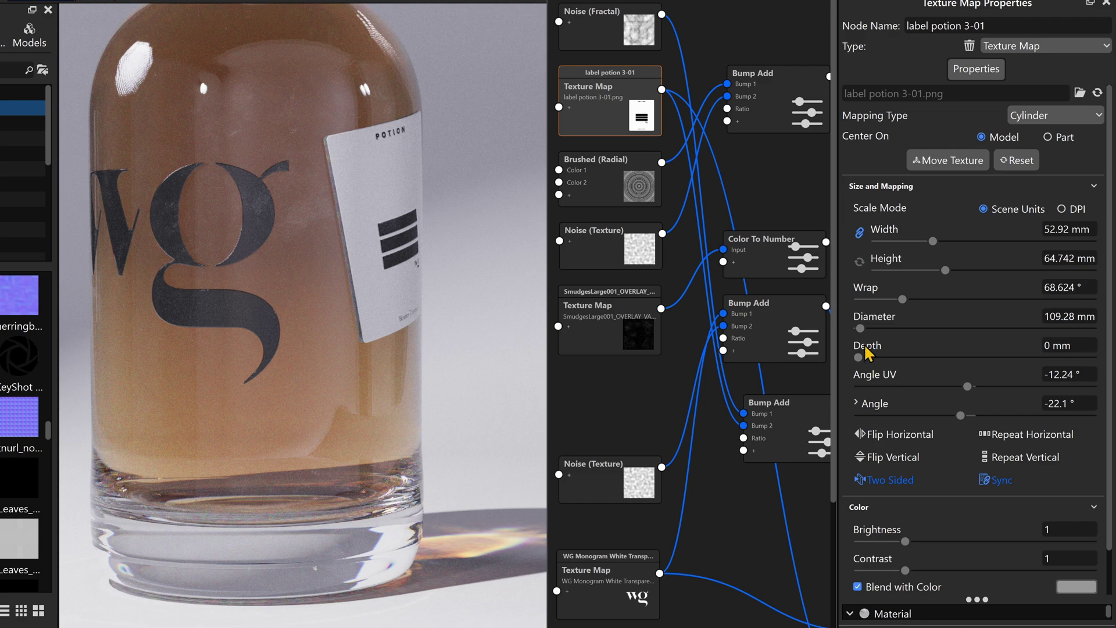
pyautogui.click(1073, 348)
pyautogui.write('1')
pyautogui.press('Return')
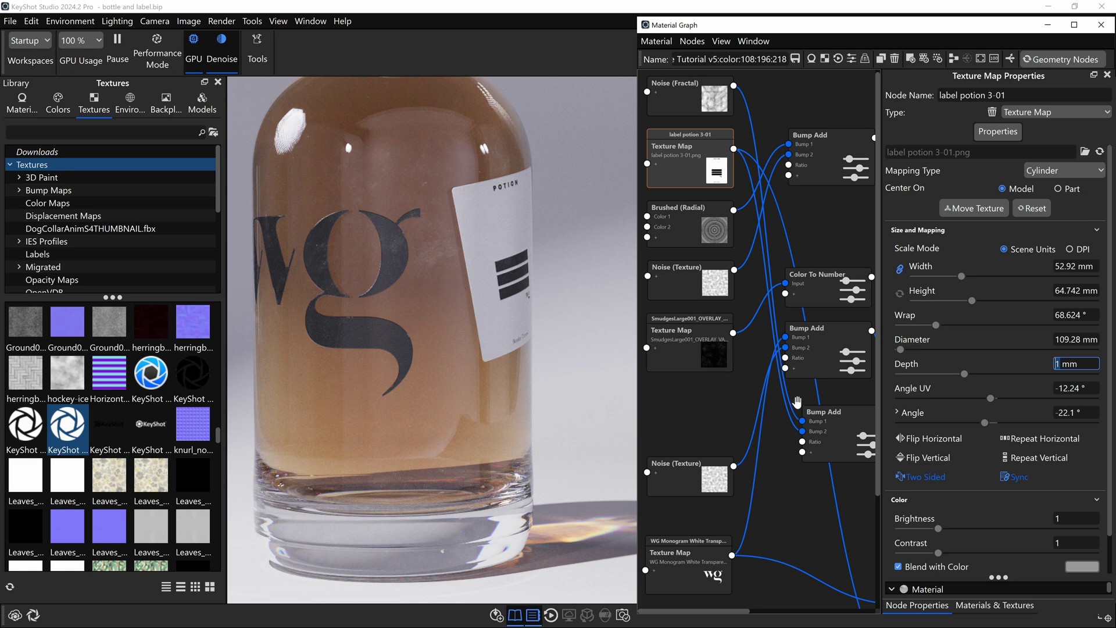
# Step: Bring the whole bottle into view in the scene and widen the Material Graph window
pyautogui.moveTo(728, 411); pyautogui.dragTo(743, 208)
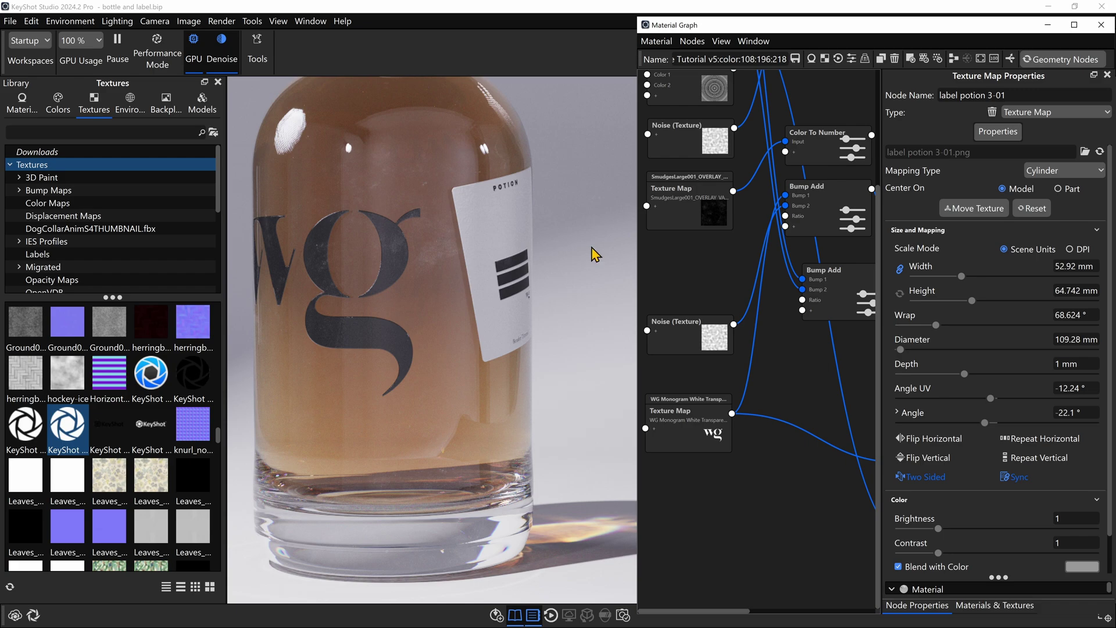
pyautogui.scroll(-5, 594, 253)
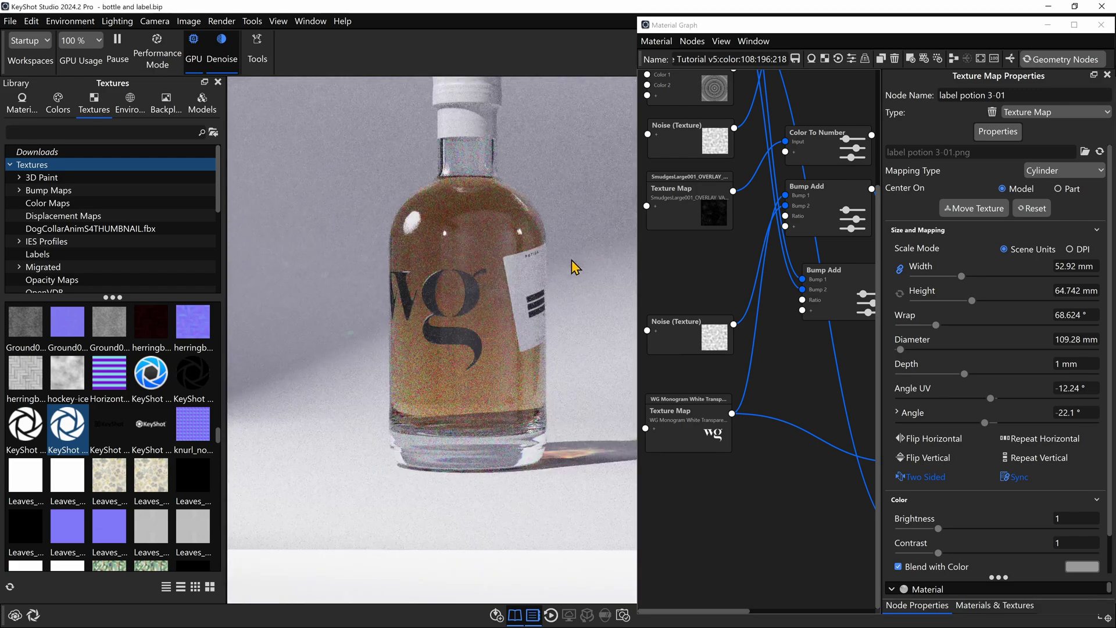
pyautogui.scroll(-3, 579, 274)
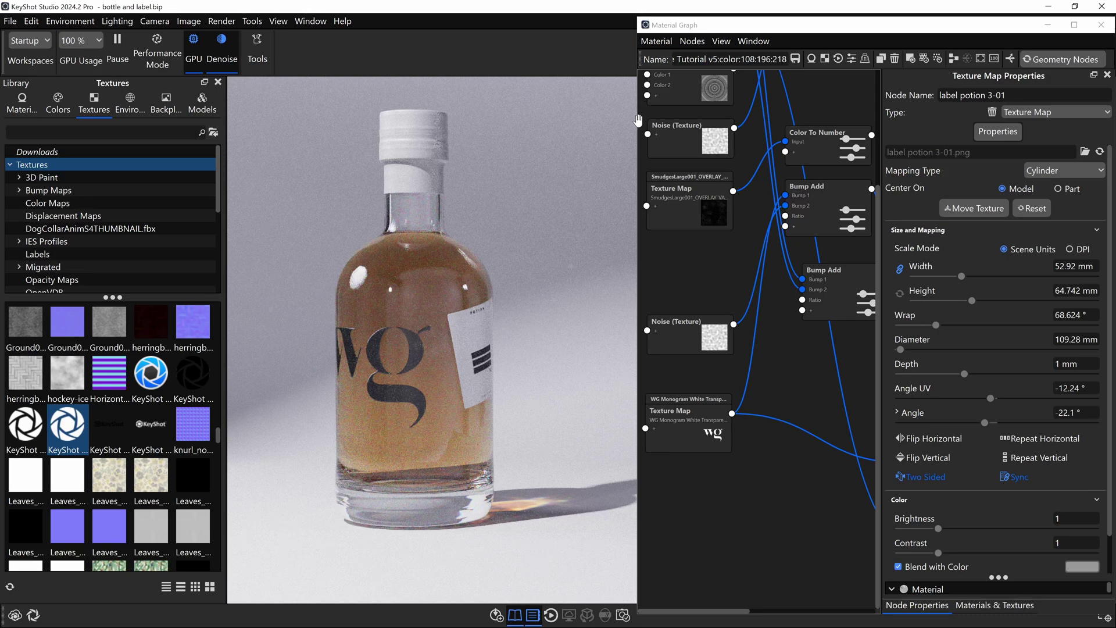
pyautogui.moveTo(636, 119); pyautogui.dragTo(596, 122)
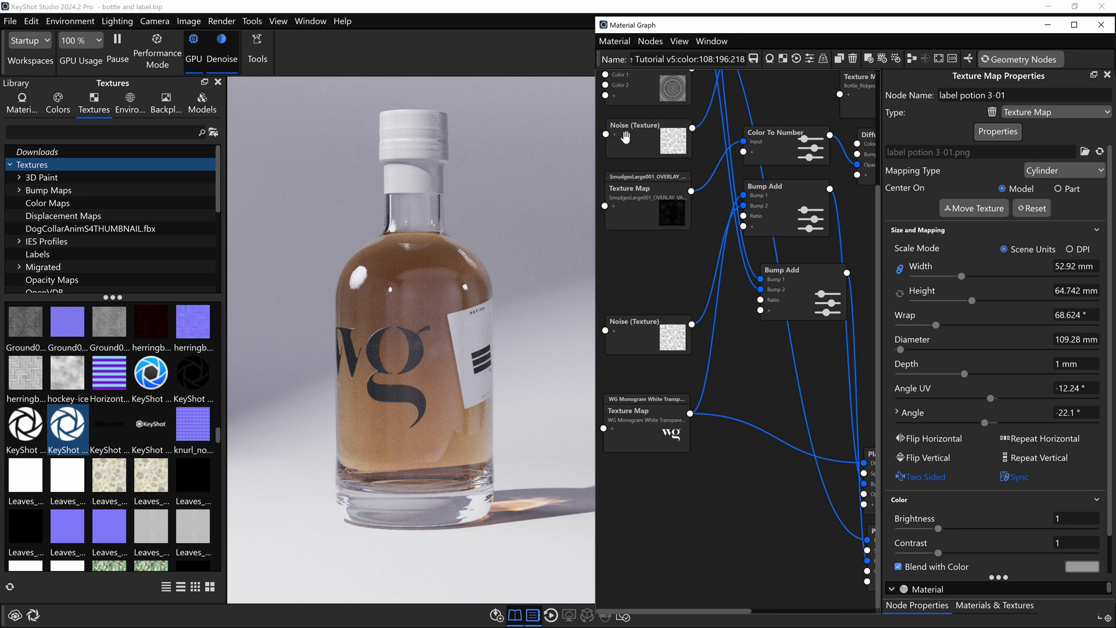
# Step: Load the backdrop's material into the graph and spread out its Plastic (Transparent), Color Gradient and Color To Number nodes
pyautogui.doubleClick(510, 141)
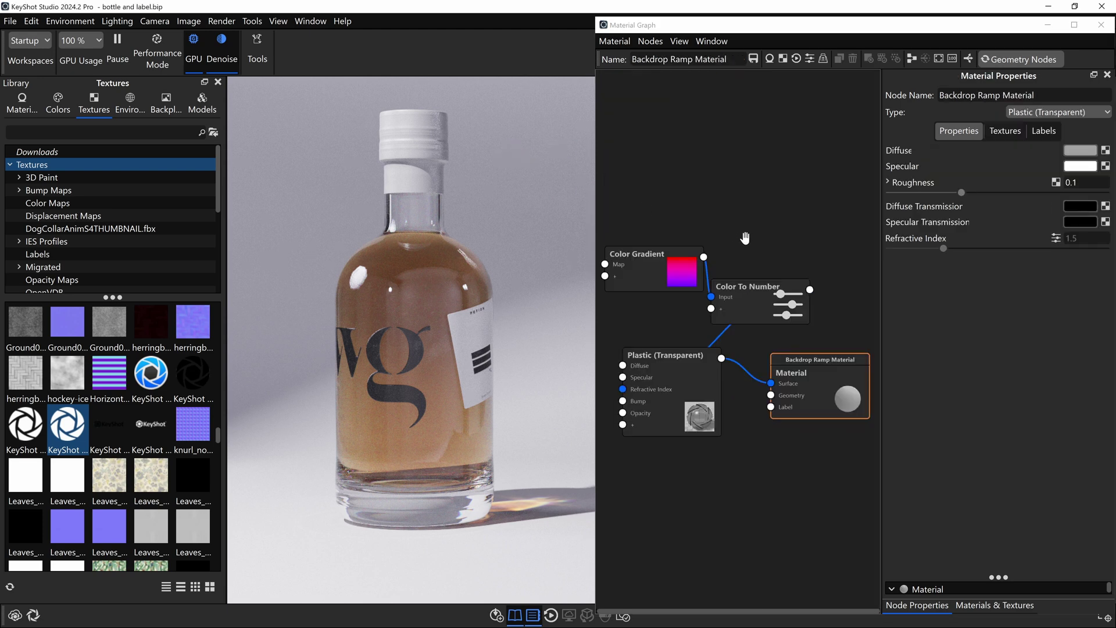
pyautogui.moveTo(668, 388); pyautogui.dragTo(660, 399)
pyautogui.moveTo(651, 265); pyautogui.dragTo(646, 260)
pyautogui.moveTo(737, 294); pyautogui.dragTo(754, 272)
# Step: Switch the graph between the bottle and backdrop materials by picking them in the scene, ending on the bottle, and close the Material Graph
pyautogui.scroll(3, 549, 253)
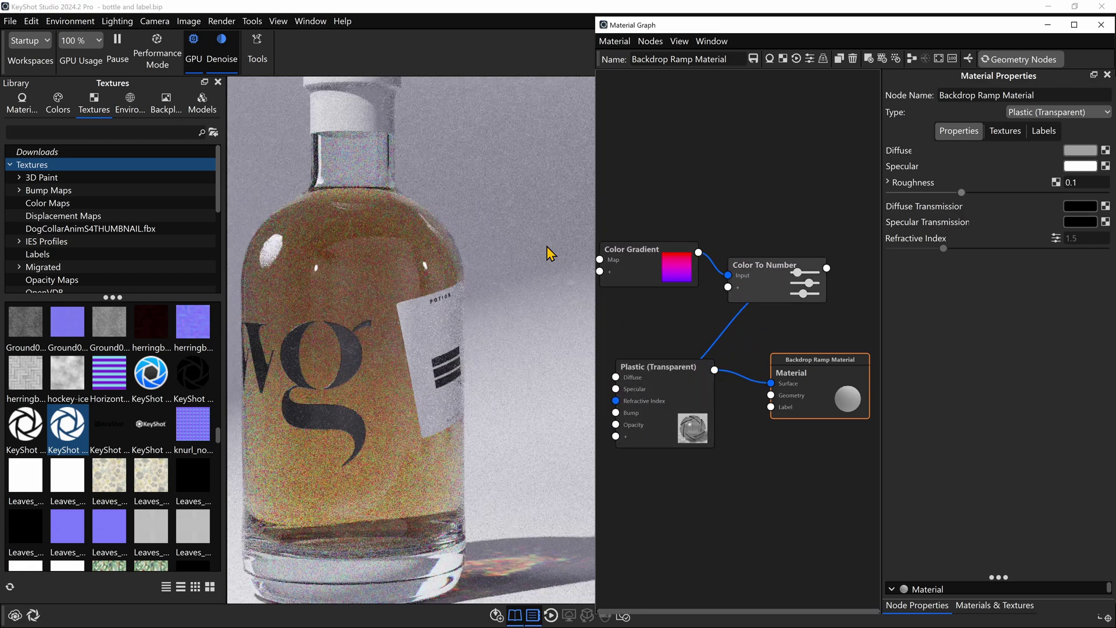
pyautogui.scroll(-8, 549, 253)
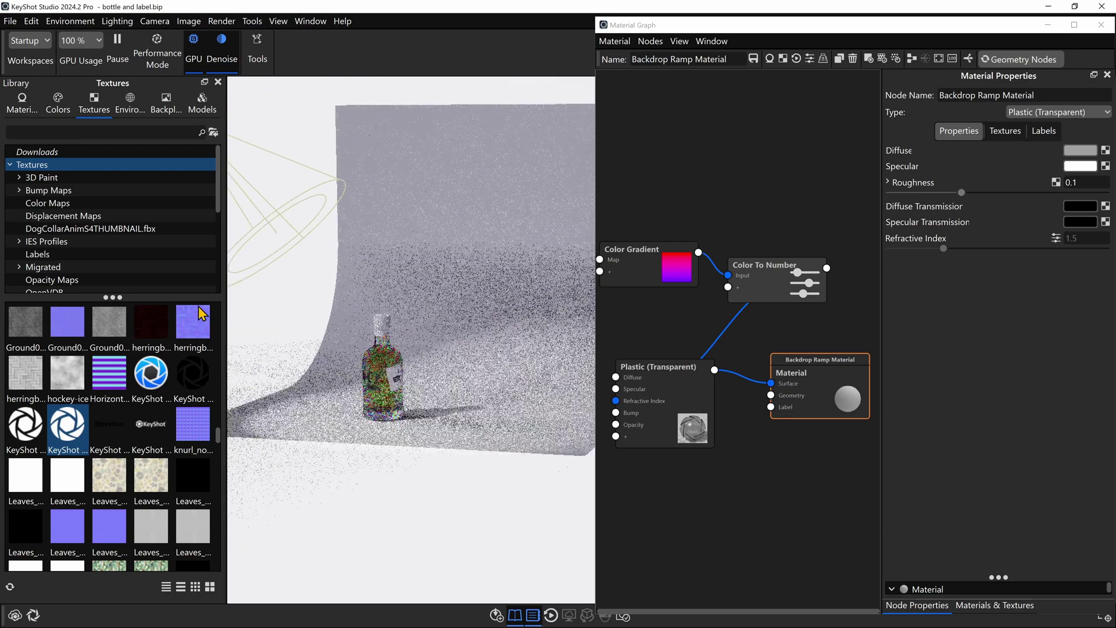
pyautogui.scroll(-4, 556, 294)
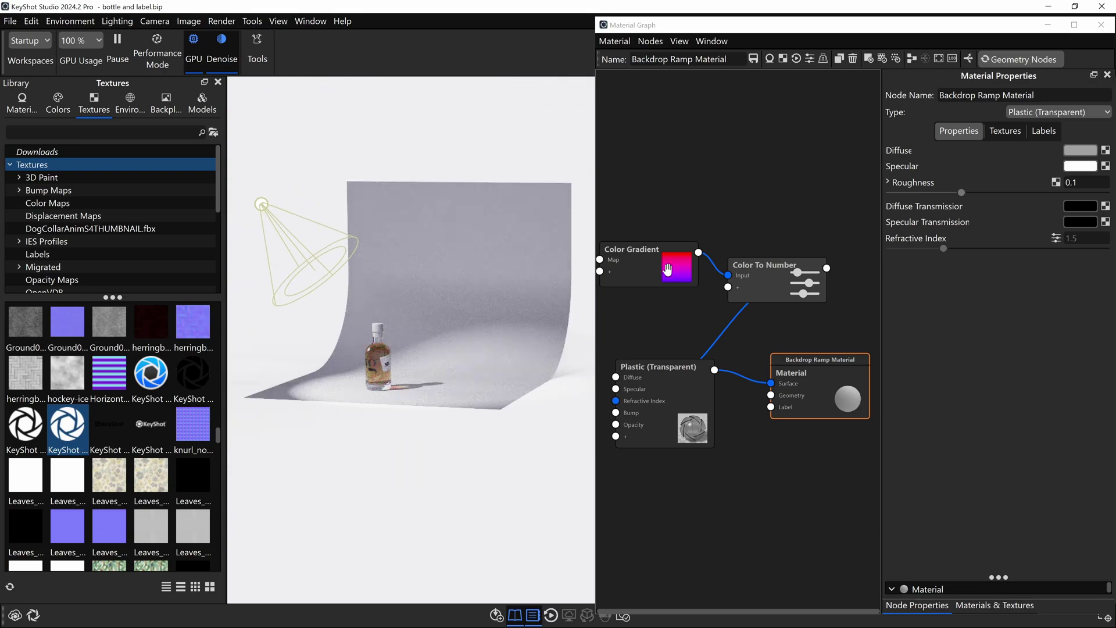
pyautogui.click(379, 361)
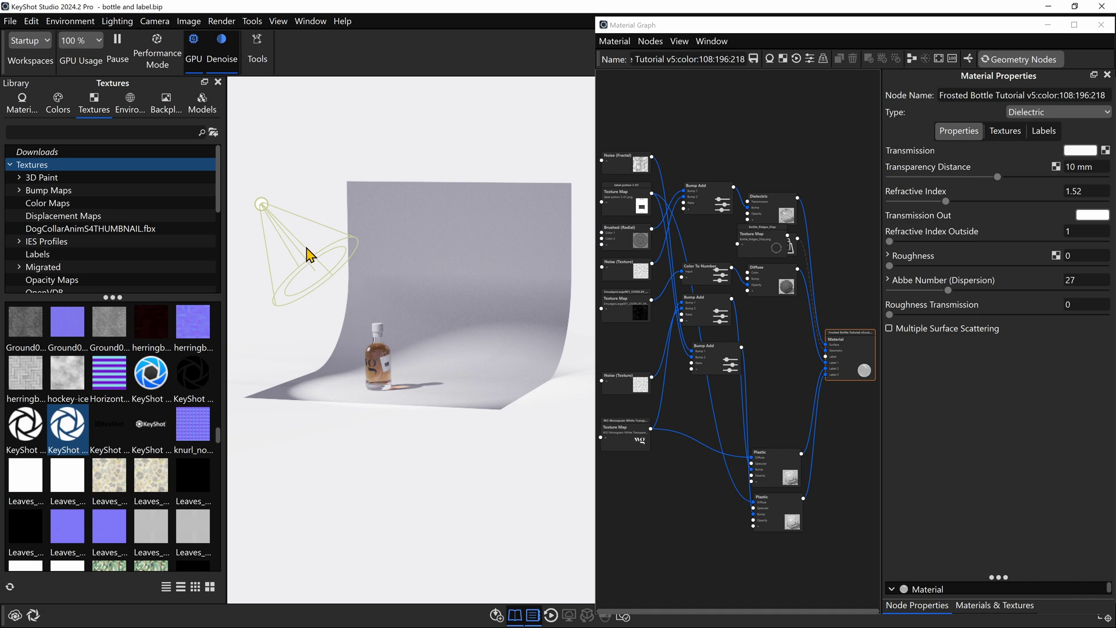
pyautogui.click(263, 211)
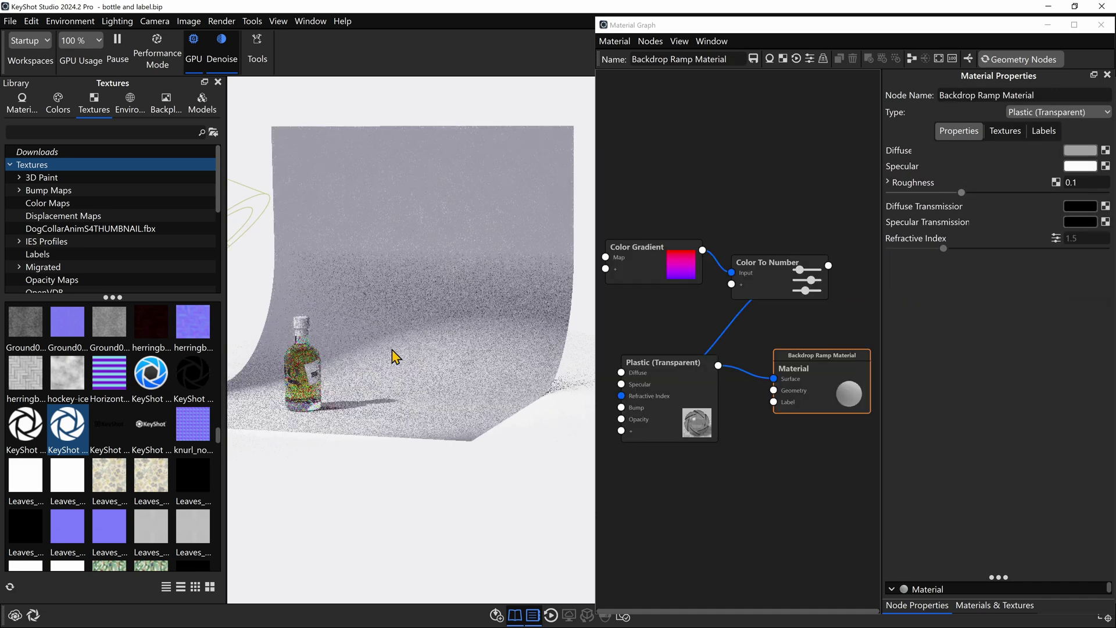
pyautogui.click(304, 366)
pyautogui.moveTo(360, 333); pyautogui.dragTo(454, 341)
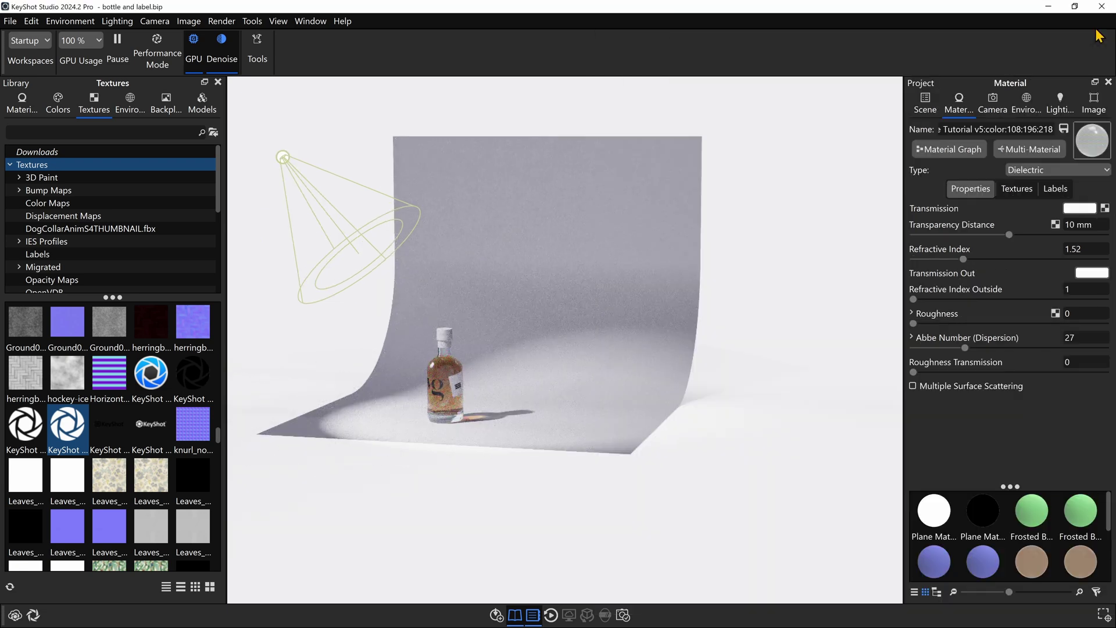
pyautogui.click(1101, 24)
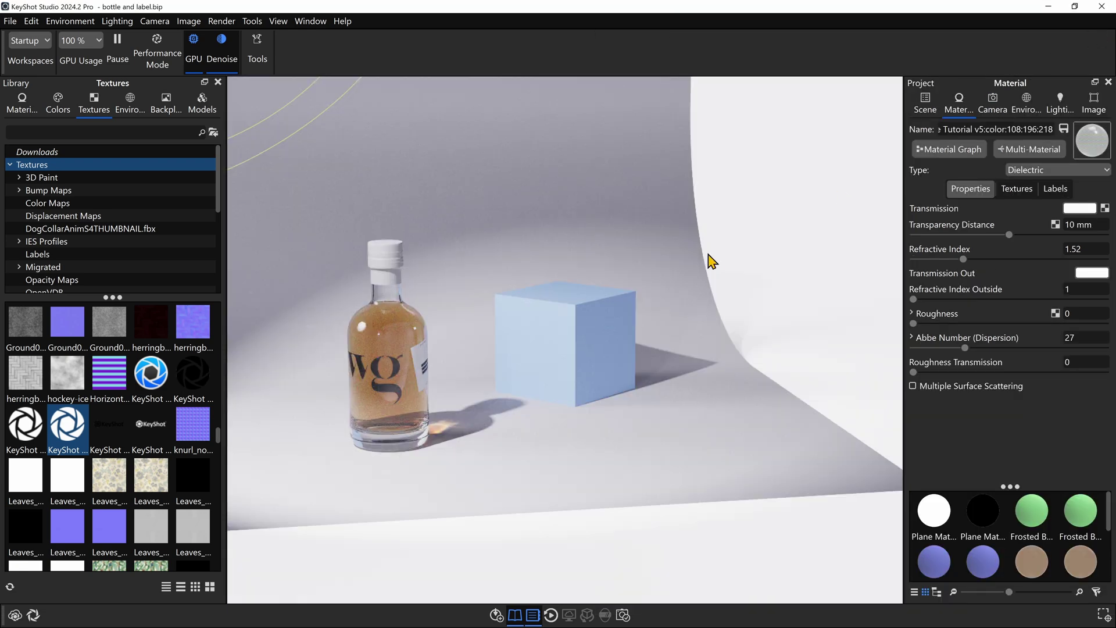
# Step: Activate the Move tool on the cube and the bottle in turn, ending with the cube selected
pyautogui.click(566, 315)
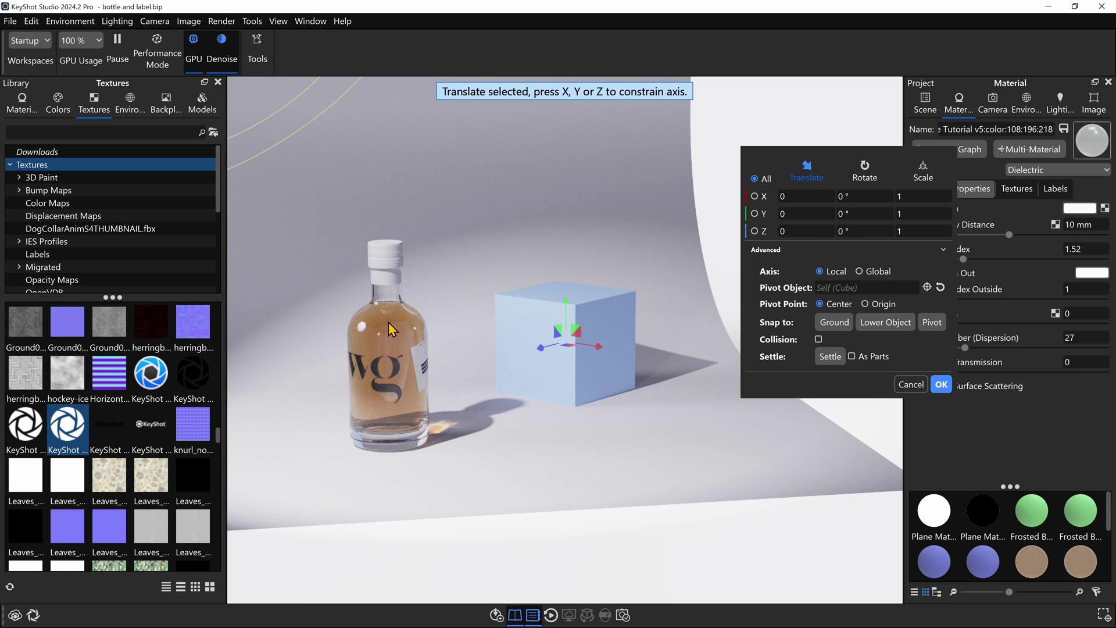
pyautogui.press('Escape')
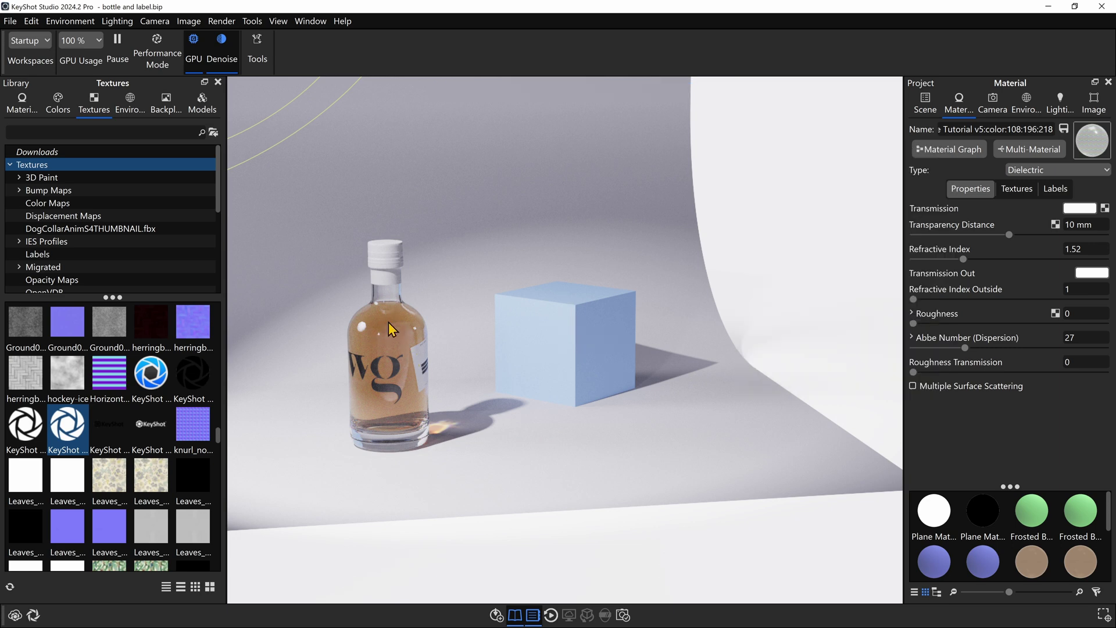
pyautogui.click(389, 322)
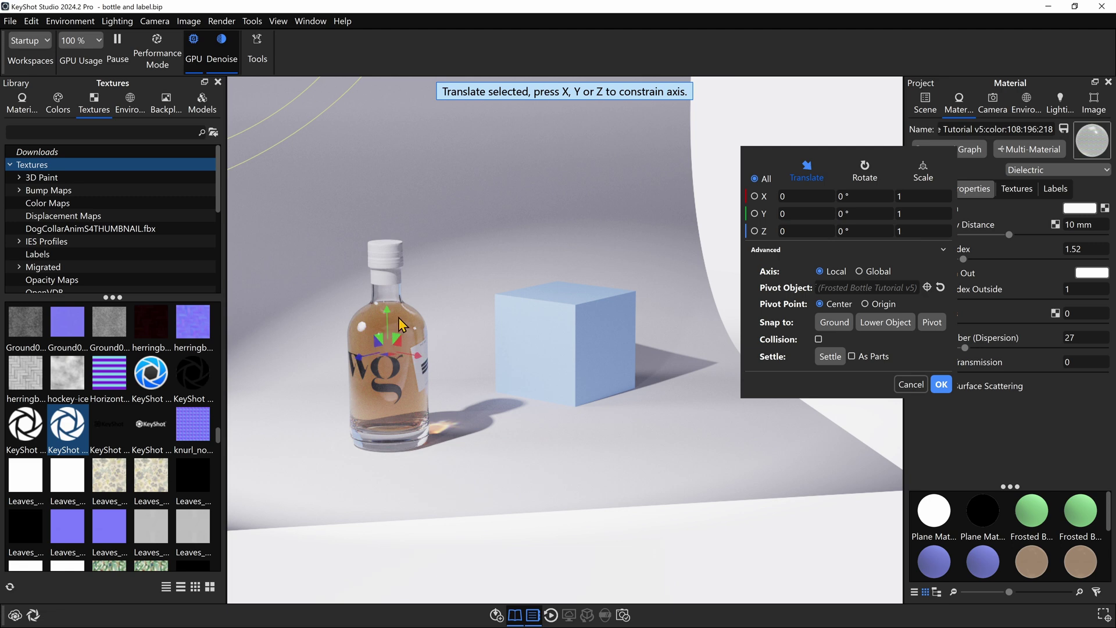
pyautogui.click(556, 336)
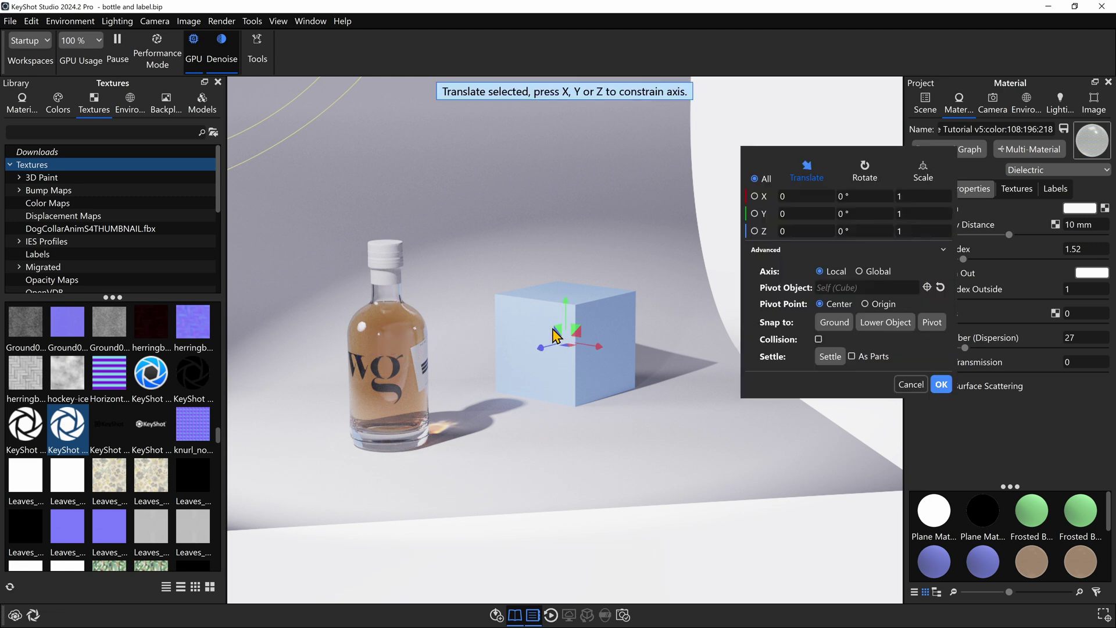
pyautogui.click(500, 236)
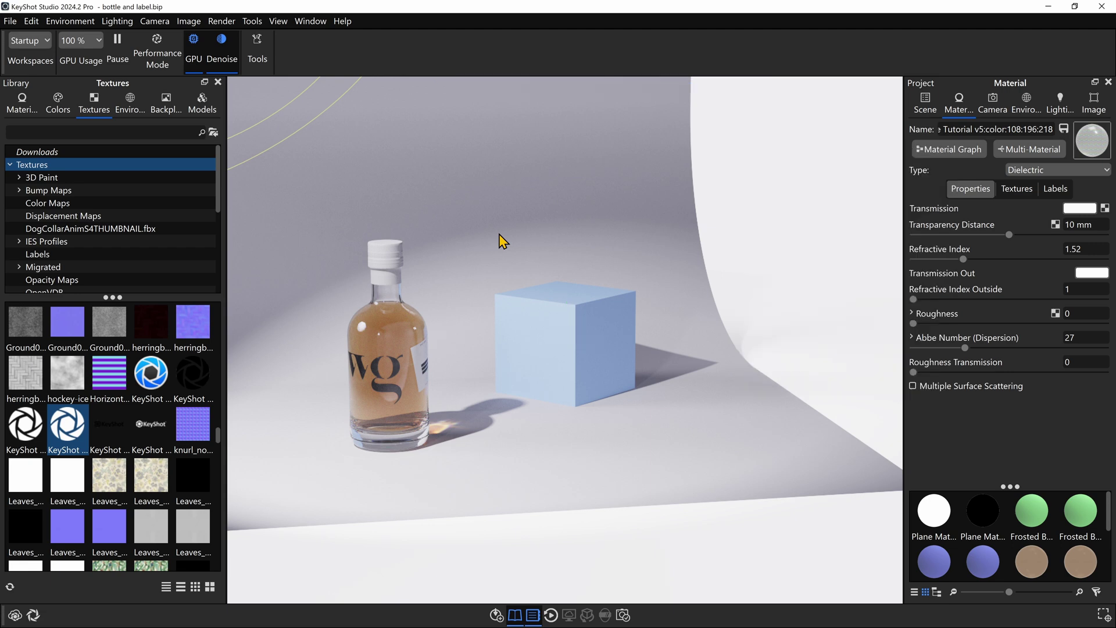
pyautogui.click(547, 348)
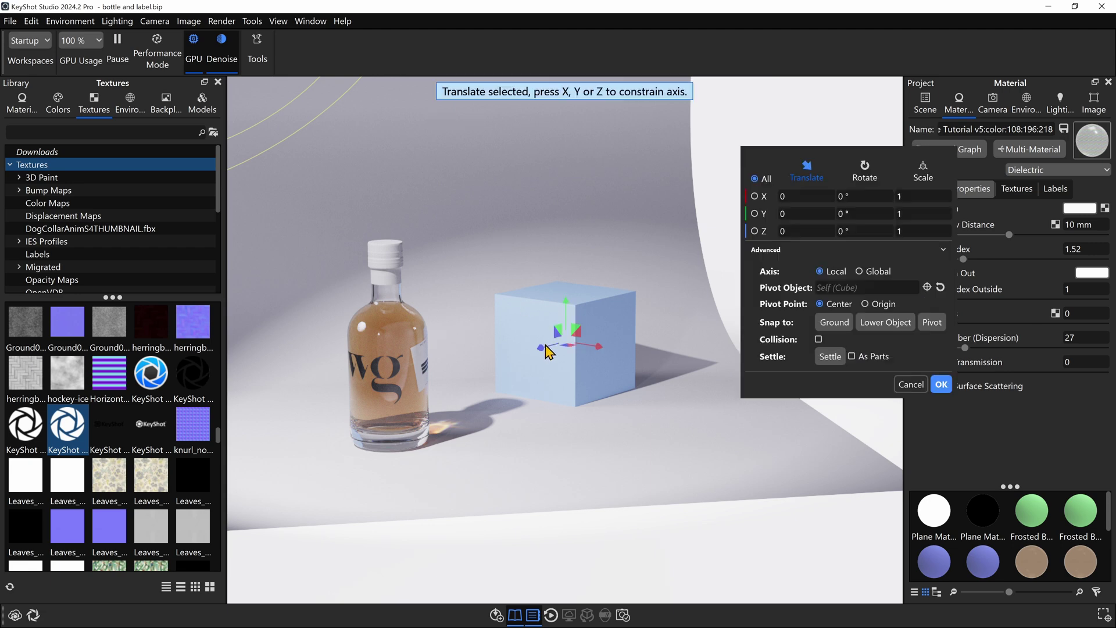
pyautogui.click(395, 340)
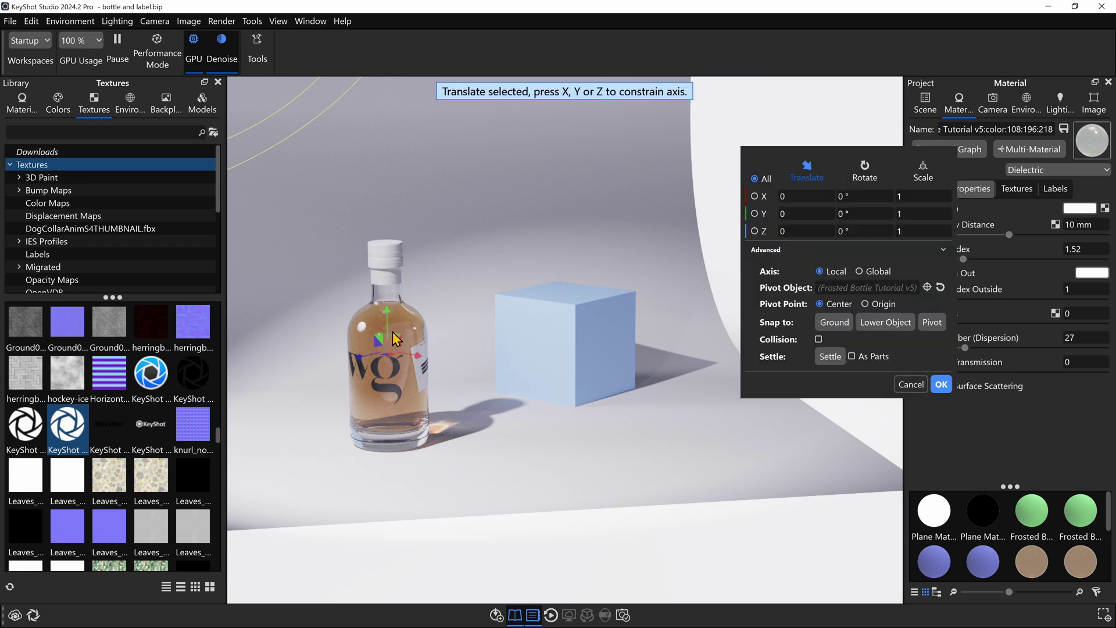
pyautogui.click(545, 322)
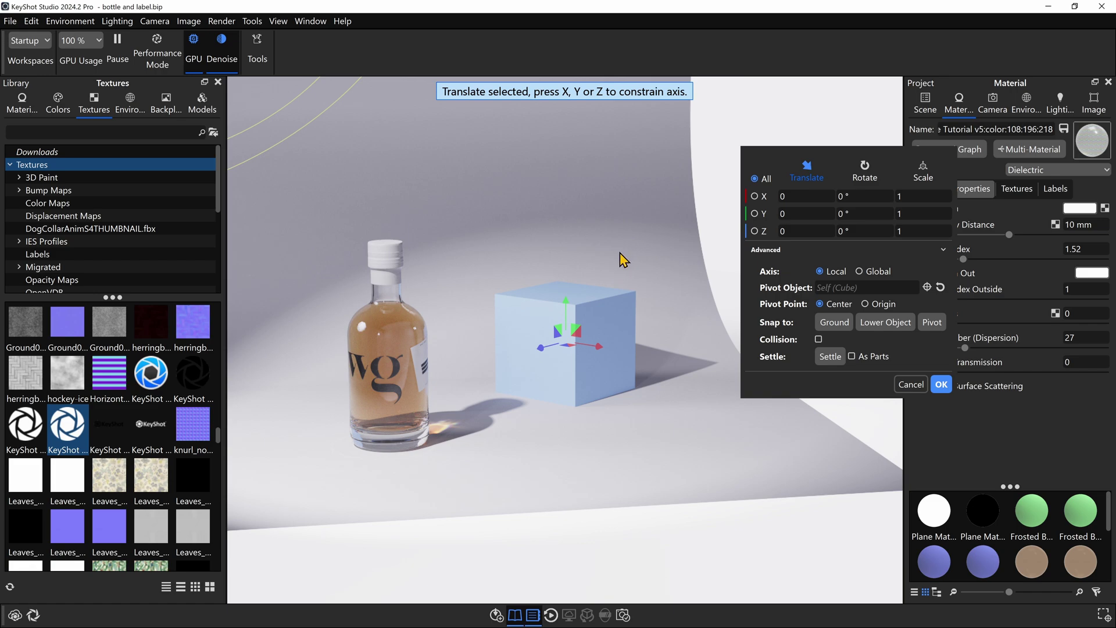
# Step: Switch the cube's transform mode from Translate to Rotate and on to Scale, and view the cube up close
pyautogui.click(579, 304)
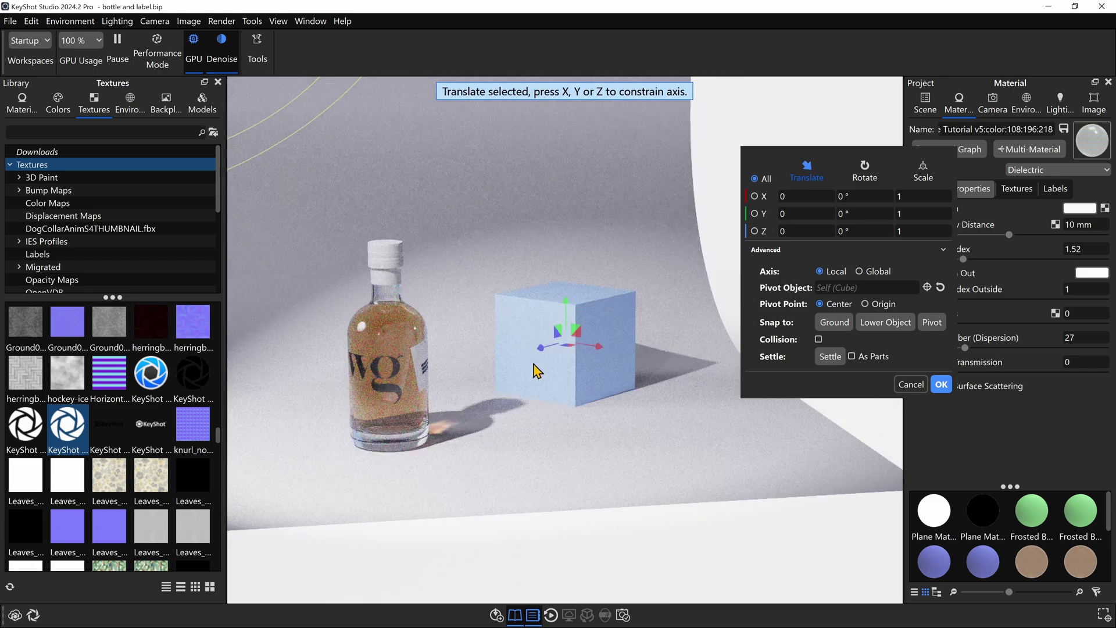
pyautogui.press('r')
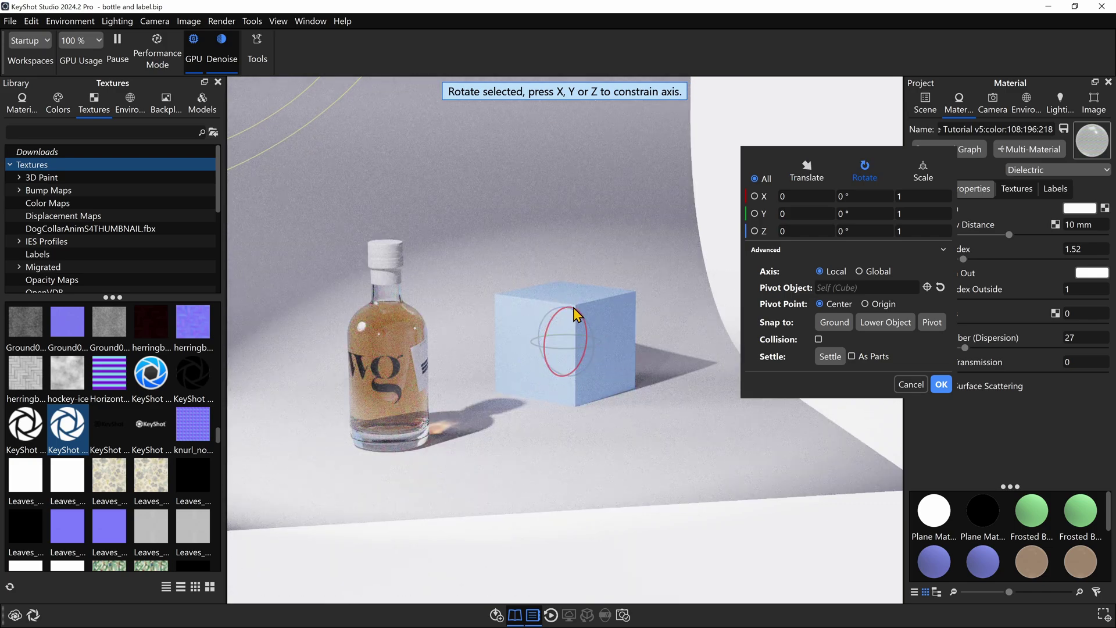
pyautogui.press('s')
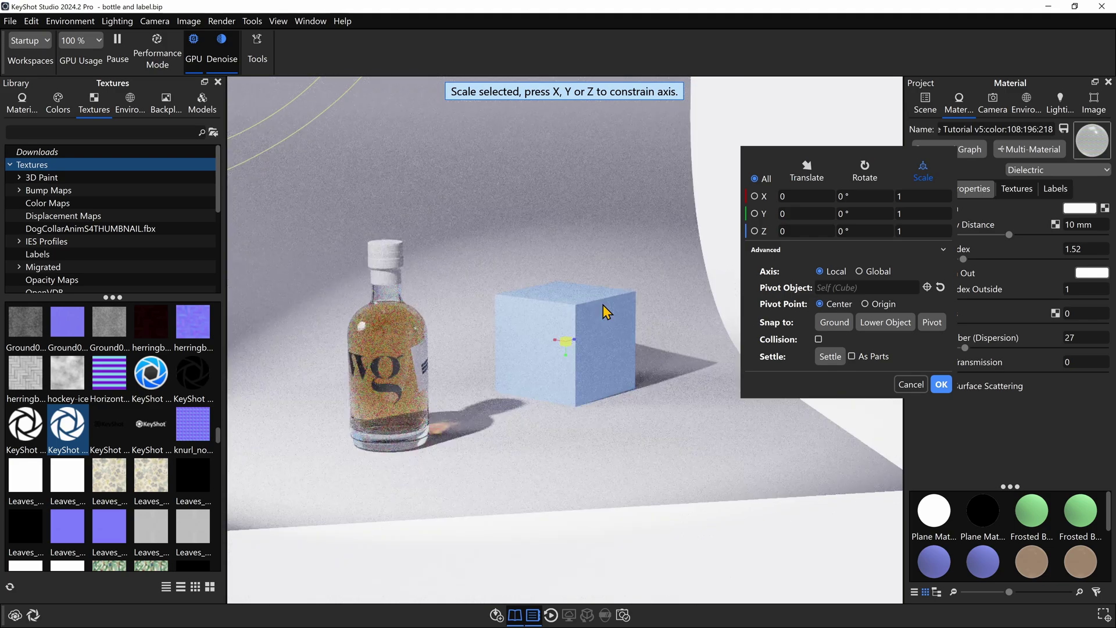
pyautogui.moveTo(557, 352)
pyautogui.mouseDown()
pyautogui.moveTo(568, 342)
pyautogui.moveTo(593, 354)
pyautogui.moveTo(563, 356)
pyautogui.mouseUp()
pyautogui.scroll(8, 563, 356)
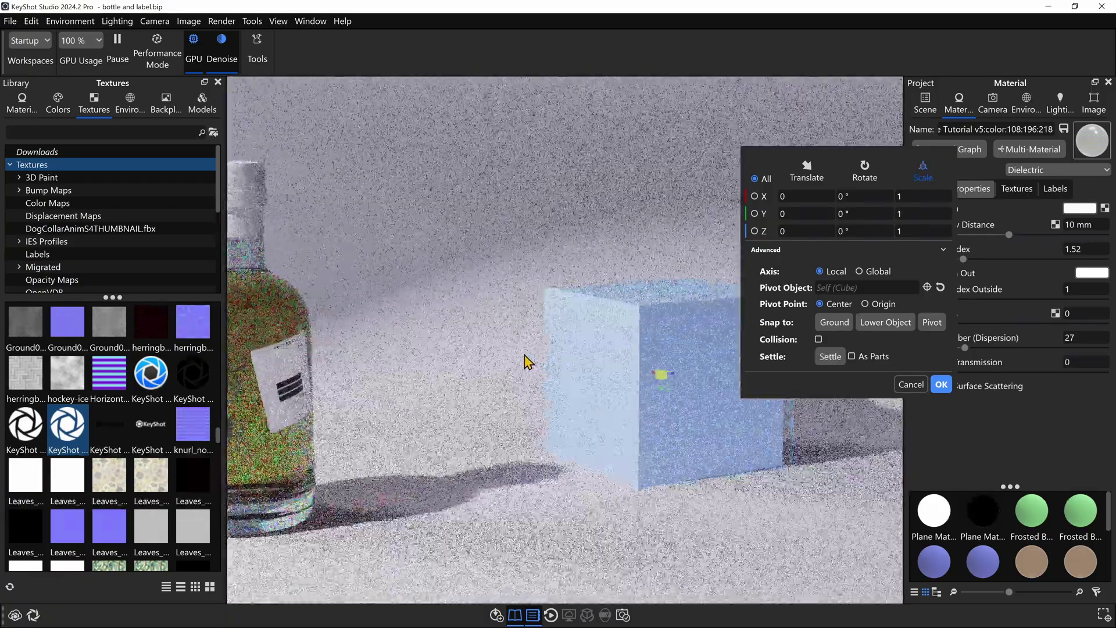
# Step: Cycle the cube's transform mode through Rotate, Translate and Scale, returning to Translate
pyautogui.moveTo(528, 362); pyautogui.dragTo(411, 344, button='middle')
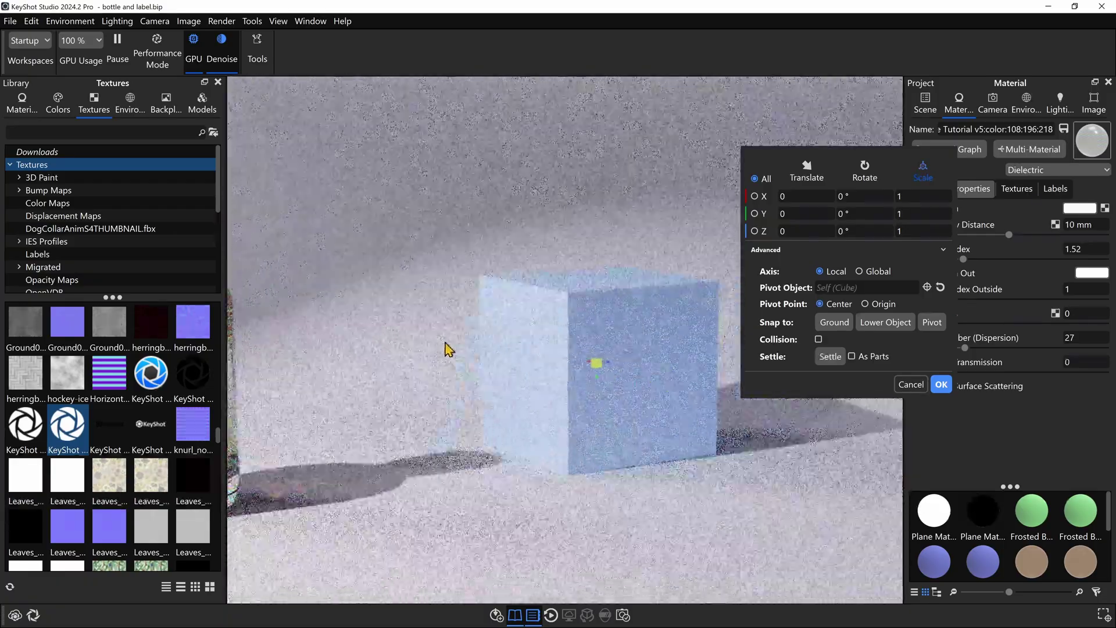
pyautogui.press('r')
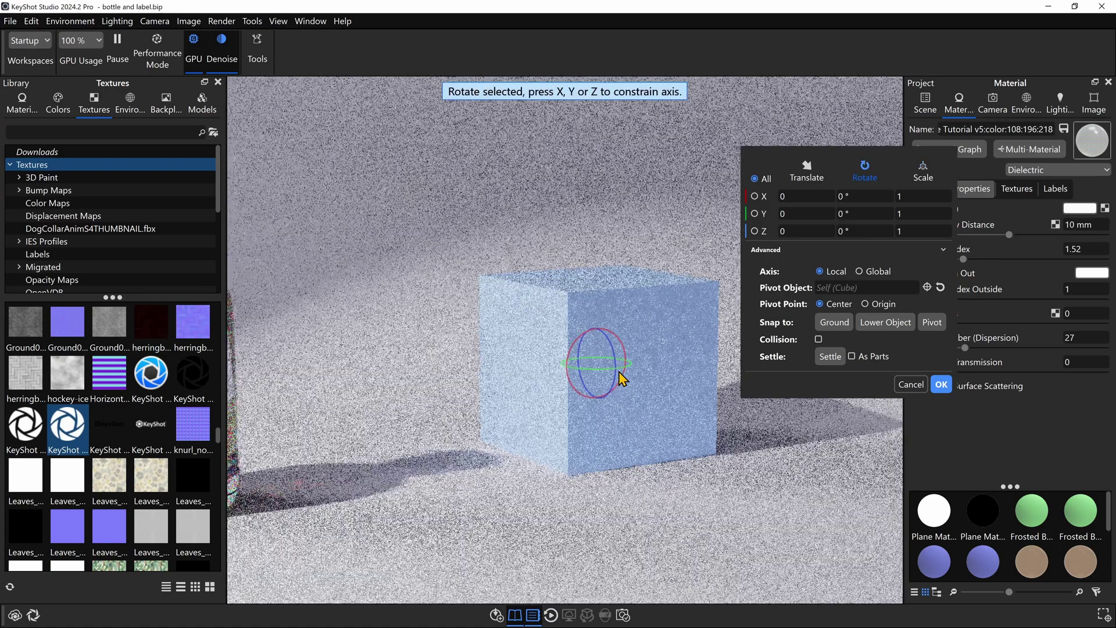
pyautogui.press('t')
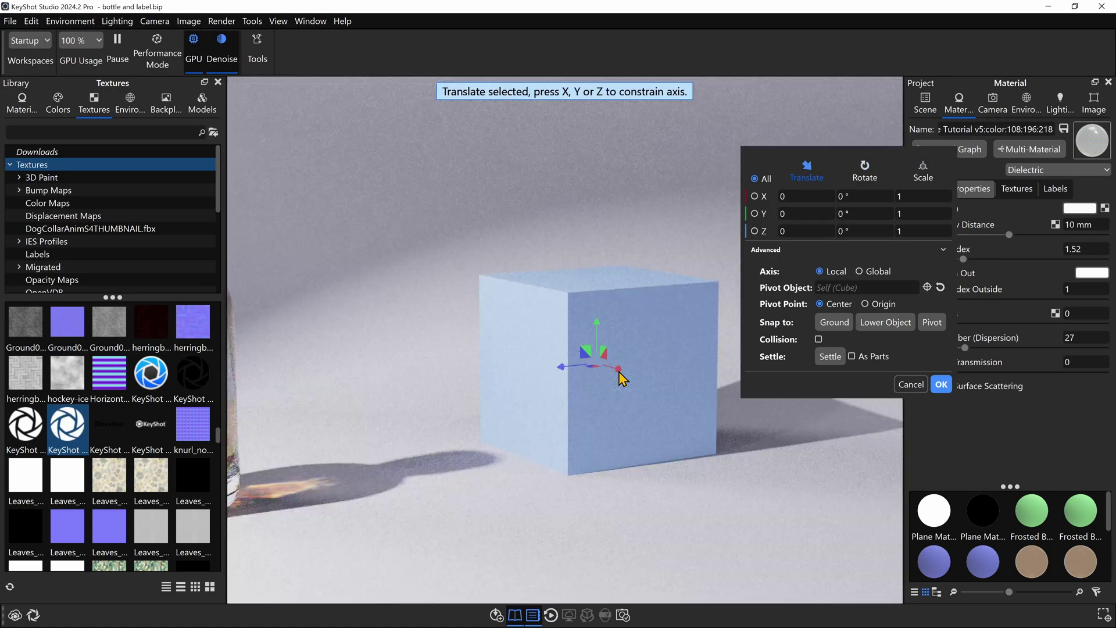
pyautogui.press('s')
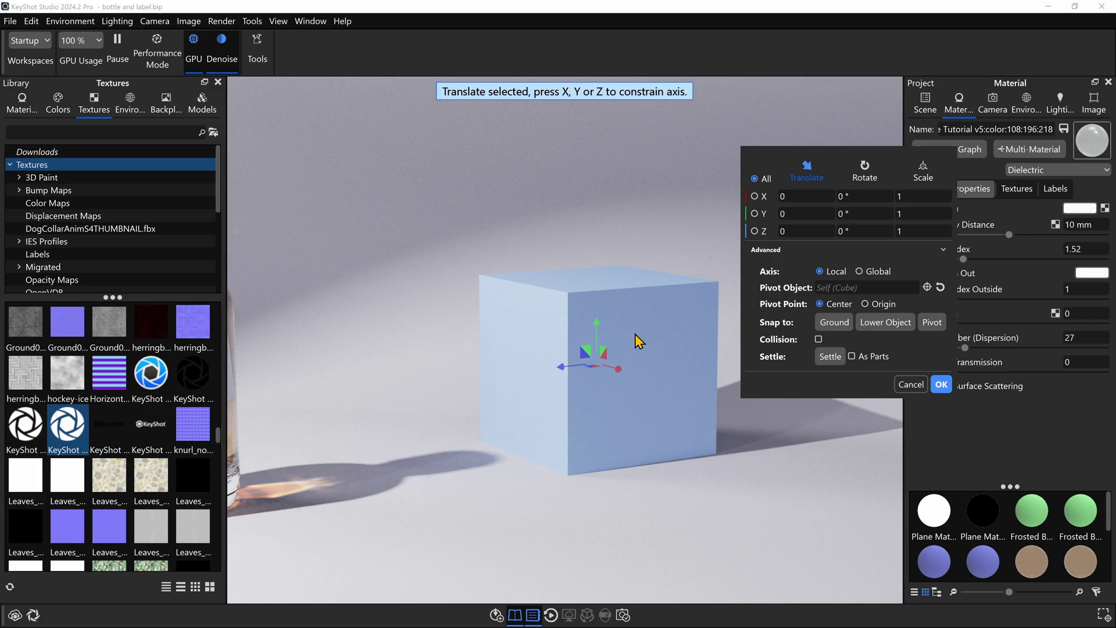
# Step: Translate the cube one constrained axis at a time, to about Z 106, Y 102.8 and X 305
pyautogui.press('z')
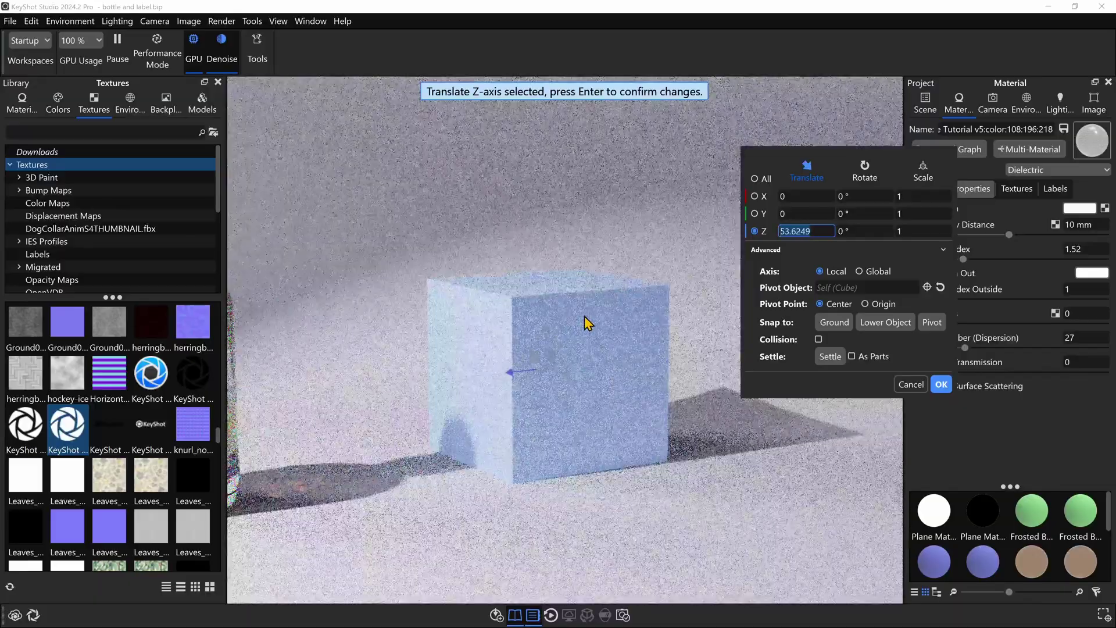
pyautogui.press('y')
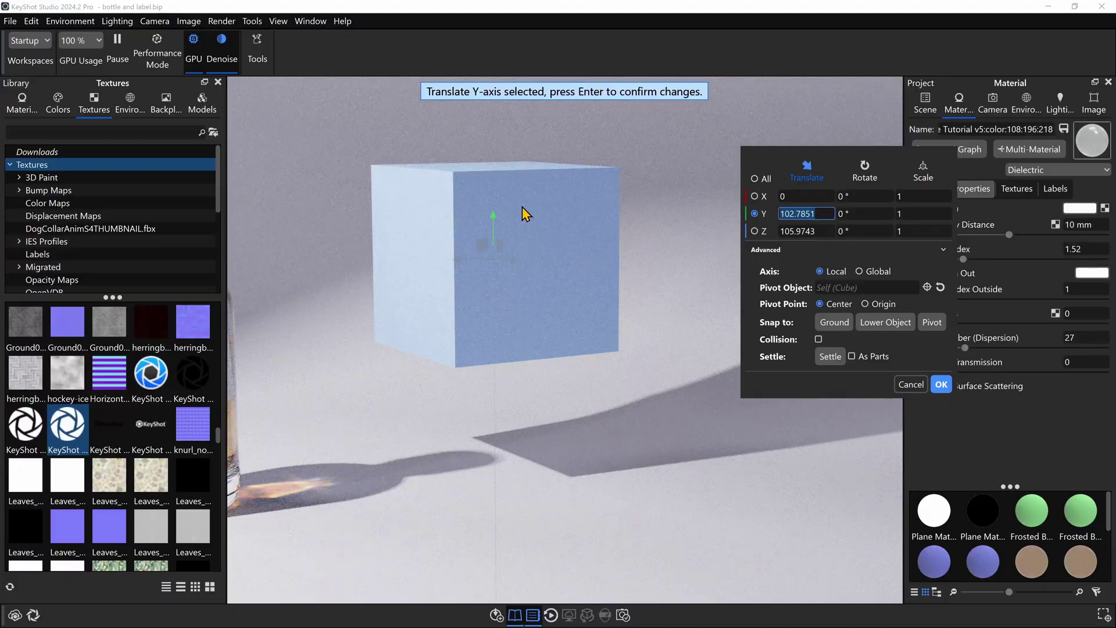
pyautogui.press('x')
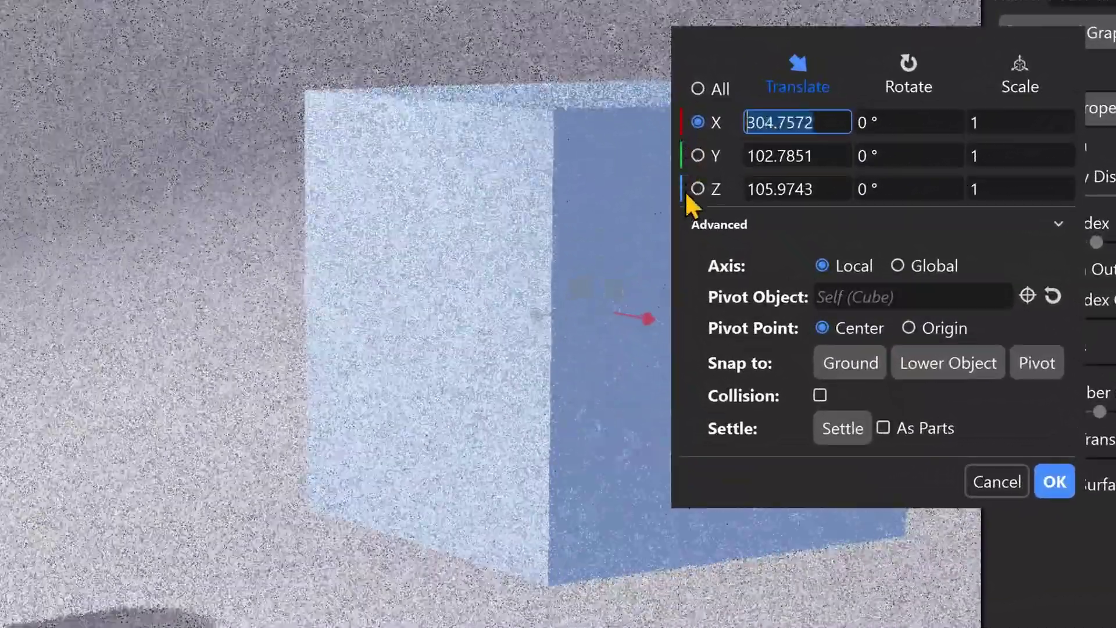
# Step: Switch the constrained translation axis between X, Y and Z in the Move dialog, shifting the cube to about X 312.7 and Z 107.5
pyautogui.click(697, 155)
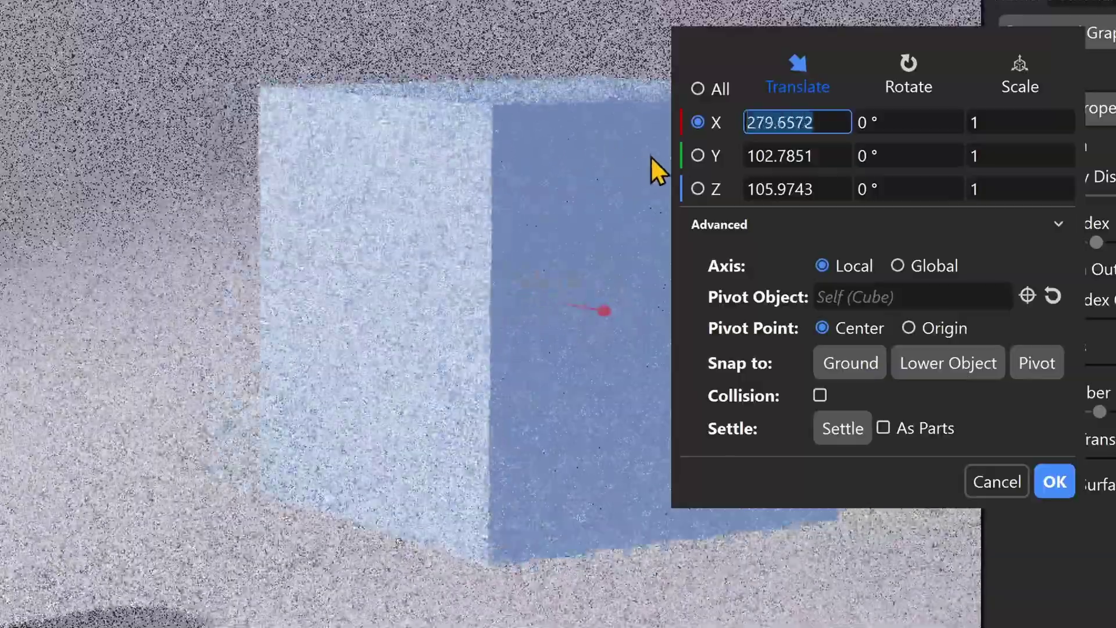
pyautogui.click(697, 155)
pyautogui.click(697, 189)
pyautogui.click(697, 155)
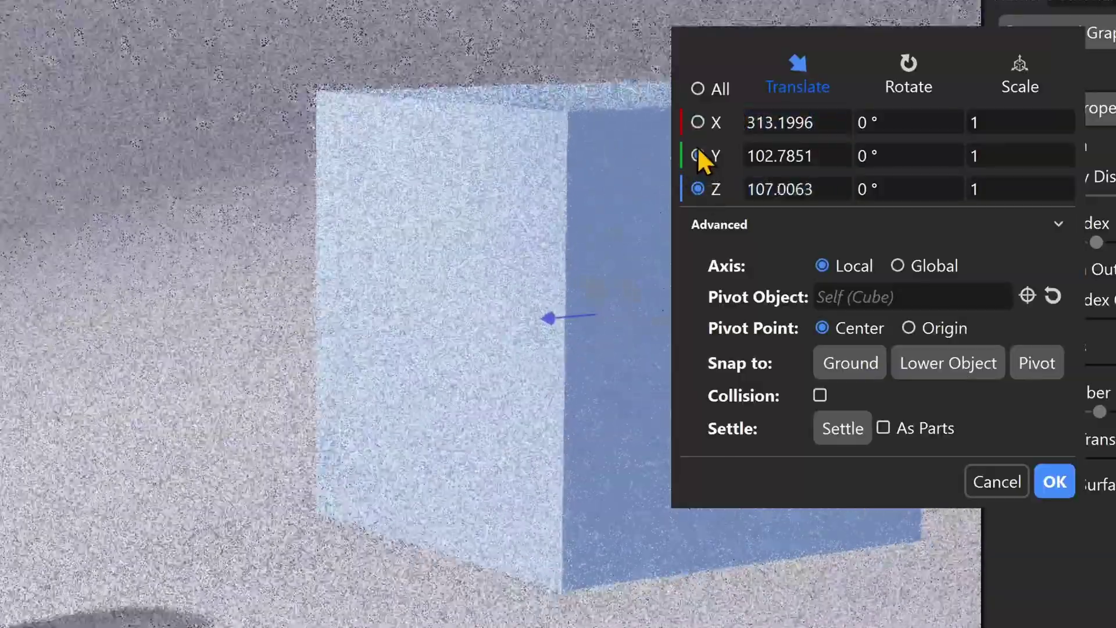
pyautogui.click(698, 122)
# Step: Move the cube along the Y, X and Z axes in turn, to about Y 75.4, X 222 and Z 261.5
pyautogui.click(697, 155)
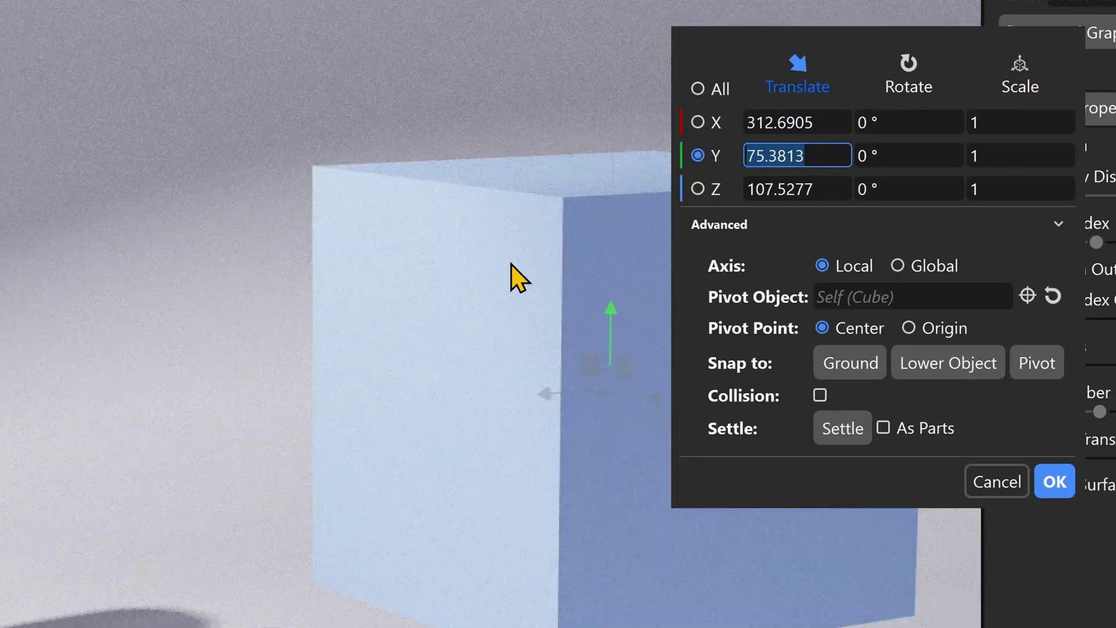
pyautogui.press('x')
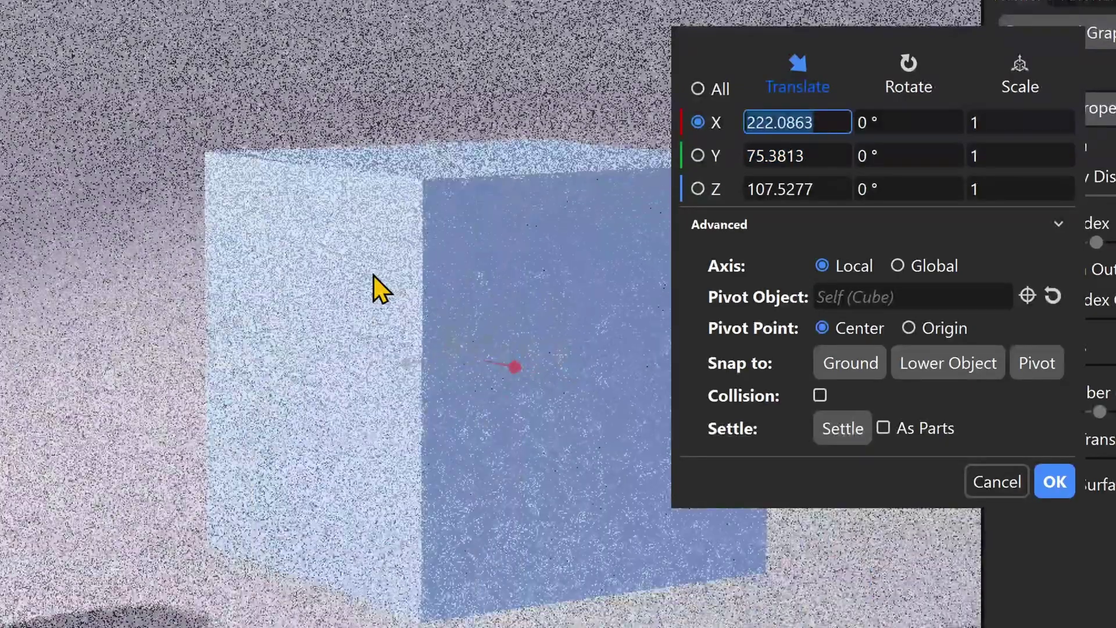
pyautogui.press('z')
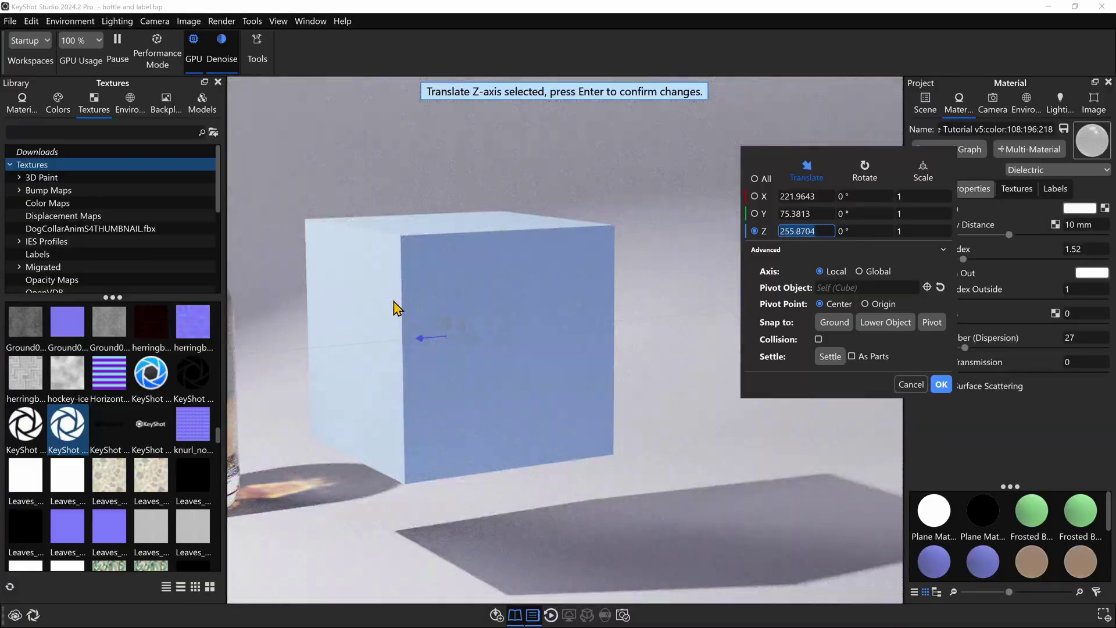
# Step: Rotate the cube about single axes to roughly -21° in X, -3.9° in Y and -10.1° in Z
pyautogui.press('r')
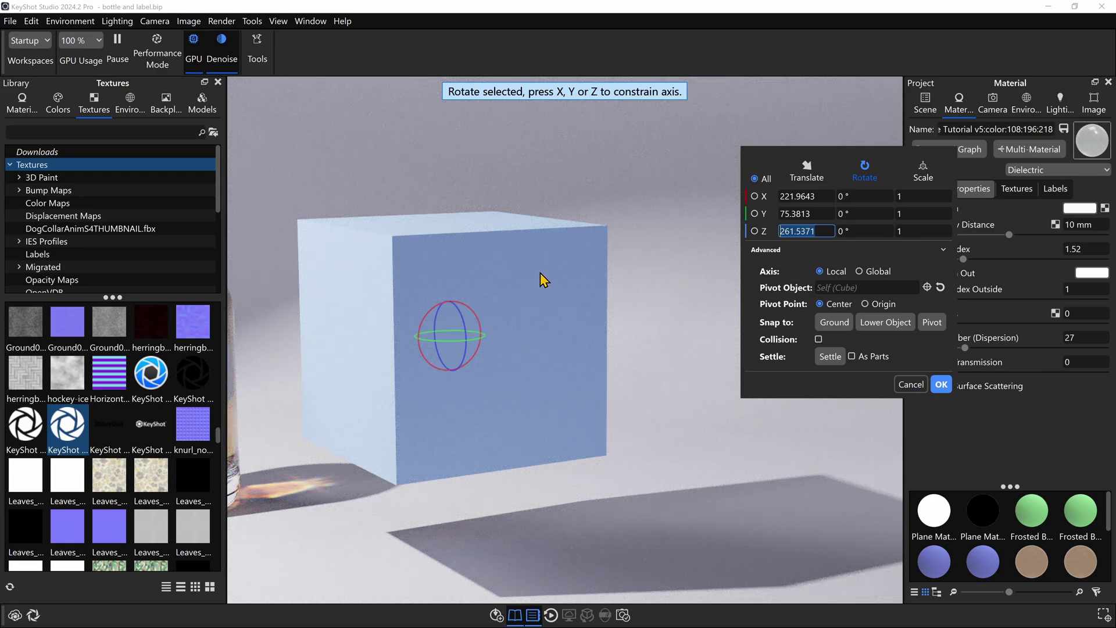
pyautogui.press('x')
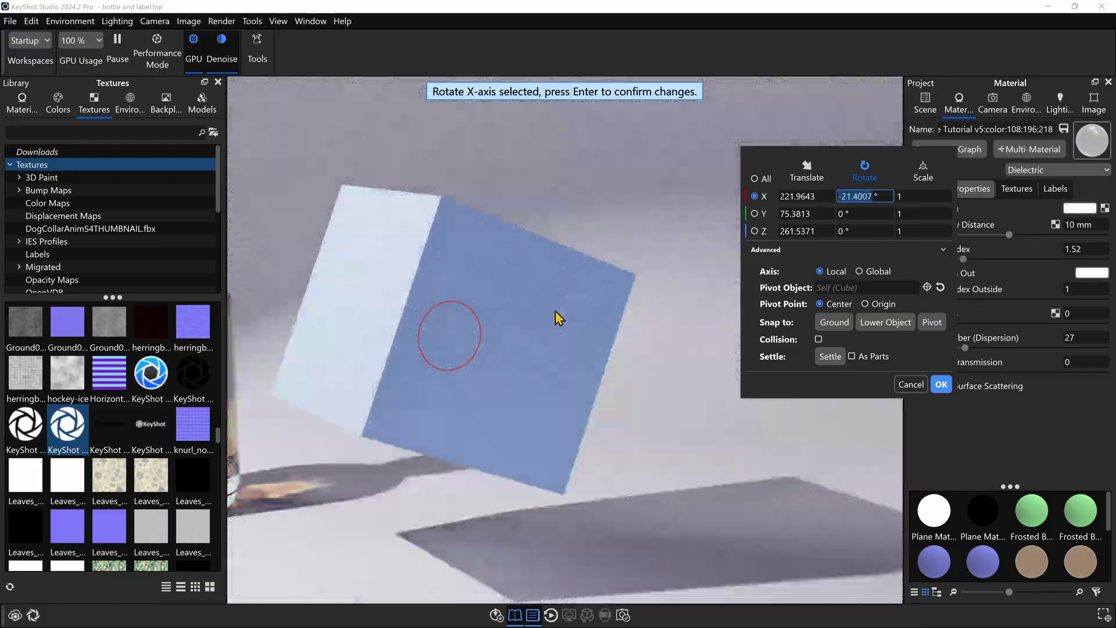
pyautogui.press('z')
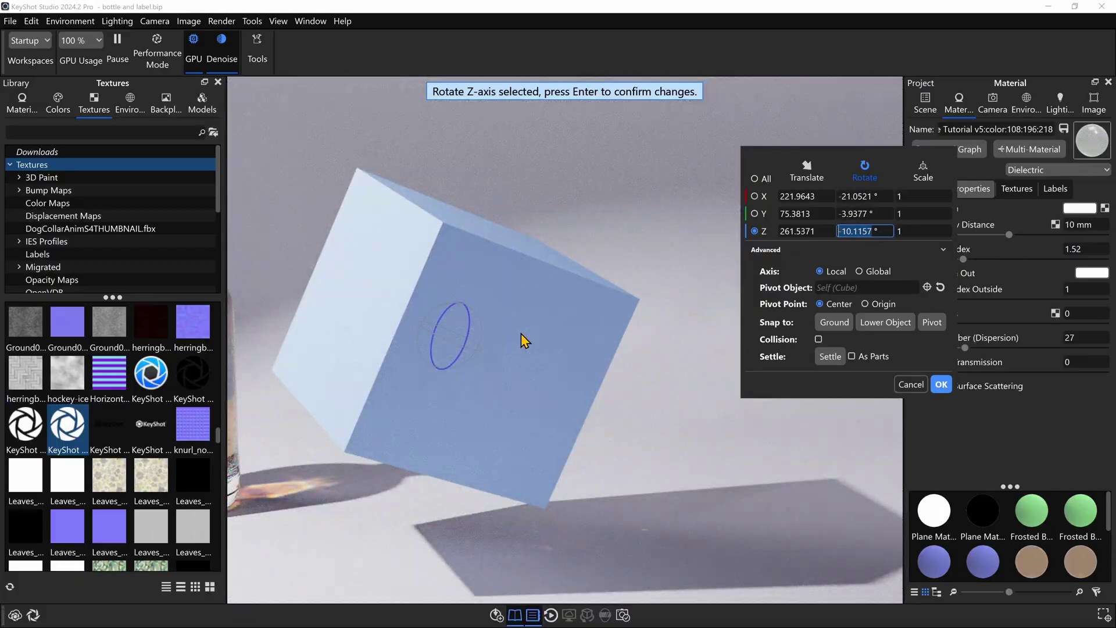
# Step: Scale the cube with axis constraints to about 1.76 in X, 0.98 in Y and 1.02 in Z
pyautogui.press('s')
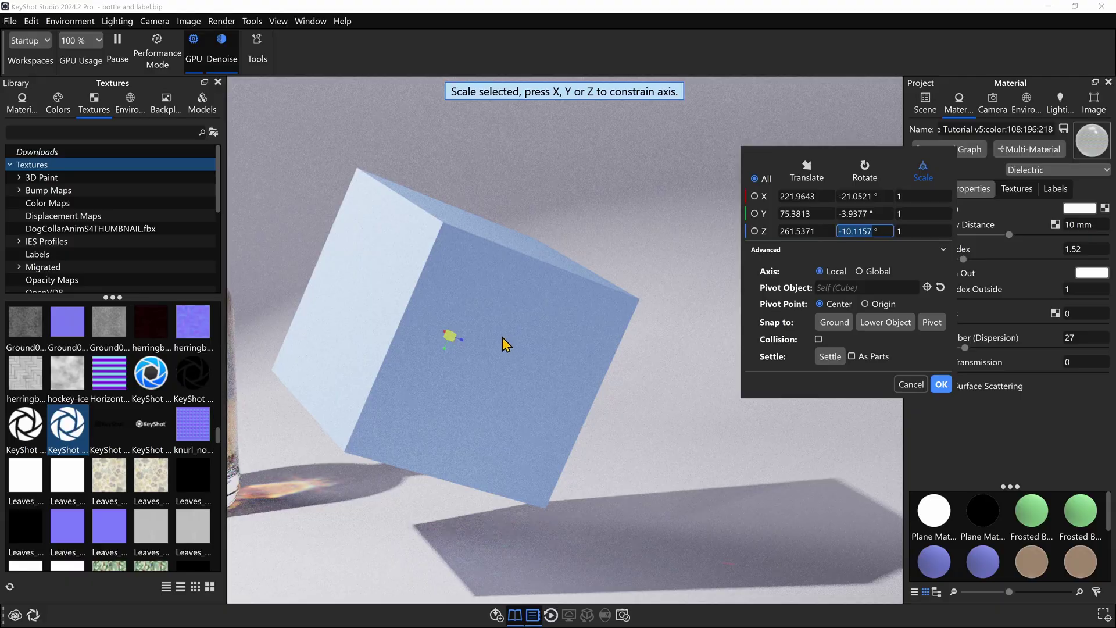
pyautogui.press('x')
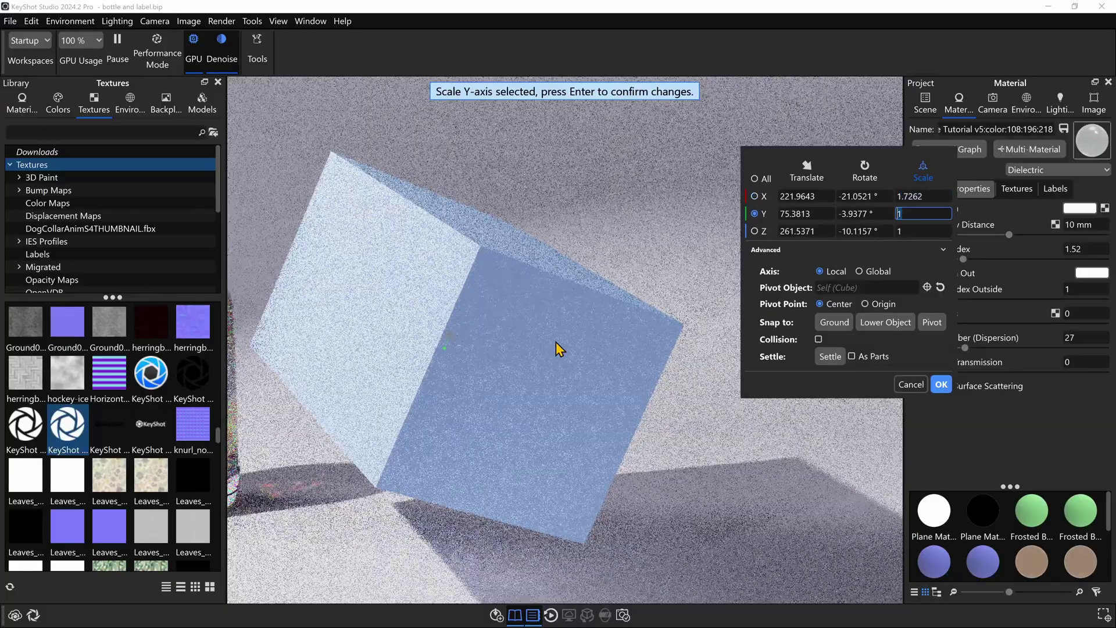
pyautogui.press('y')
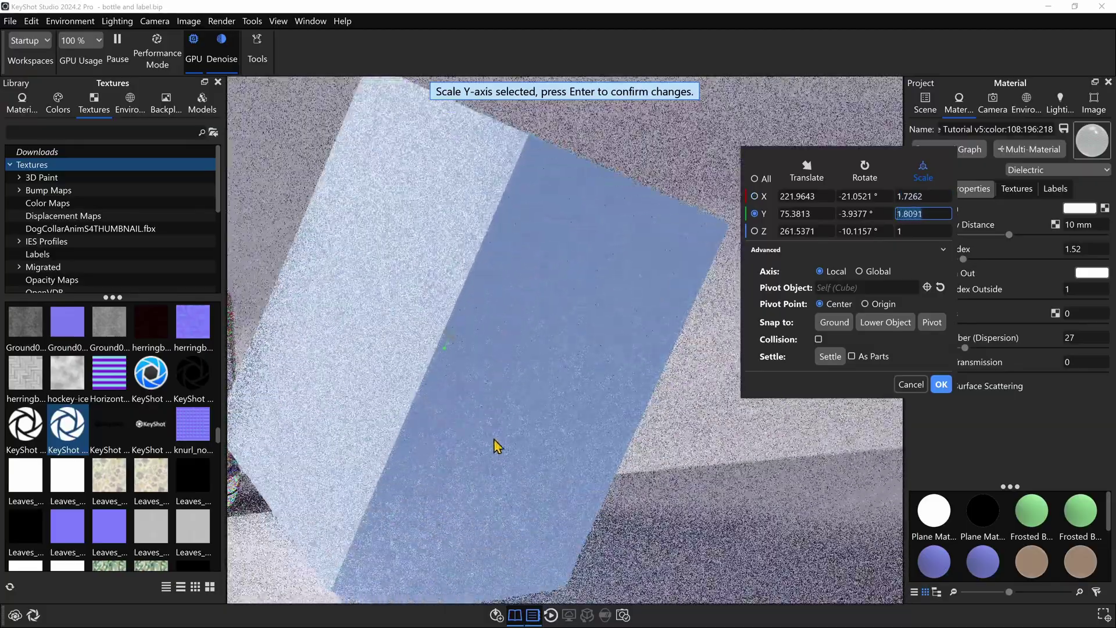
pyautogui.press('y')
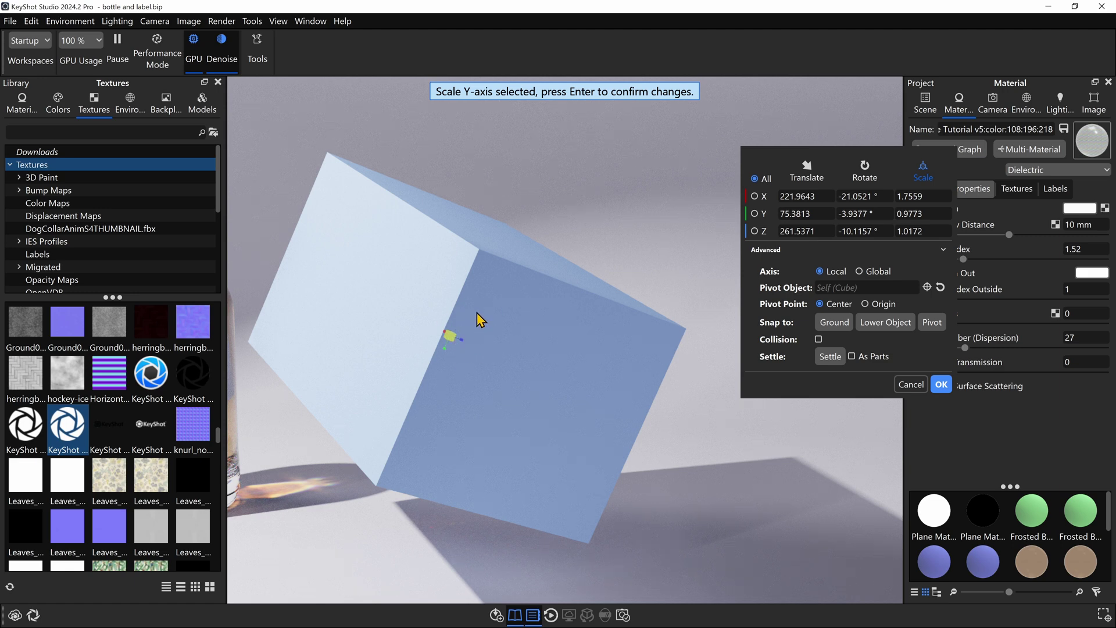
# Step: Close the Library and open the Geometry View to show the whole scene with its camera and spotlight
pyautogui.scroll(-8, 494, 343)
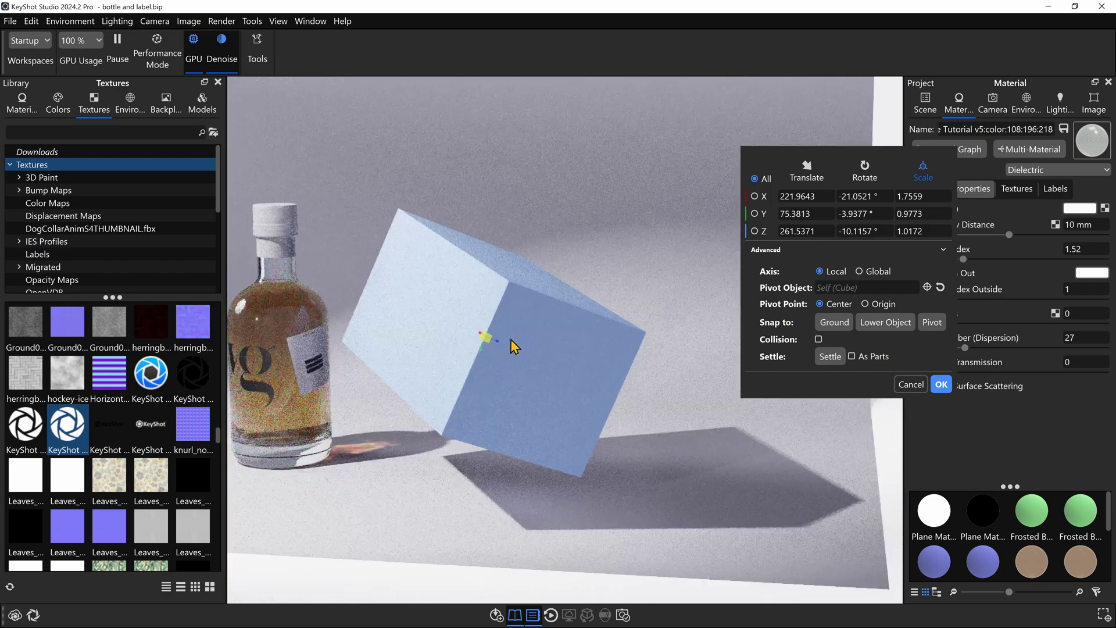
pyautogui.click(218, 82)
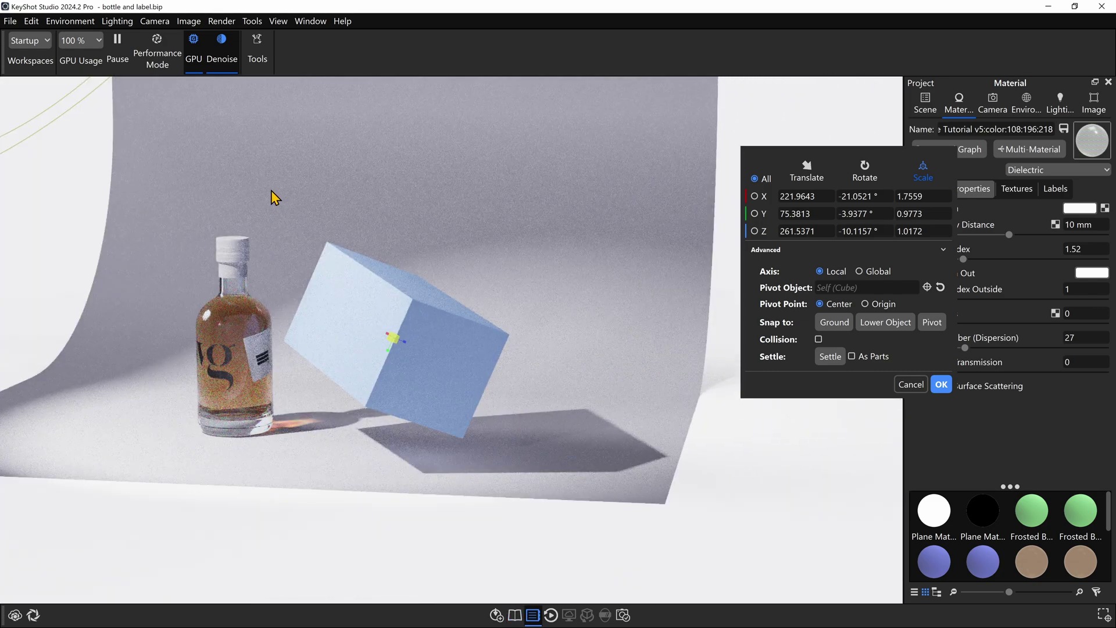
pyautogui.press('o')
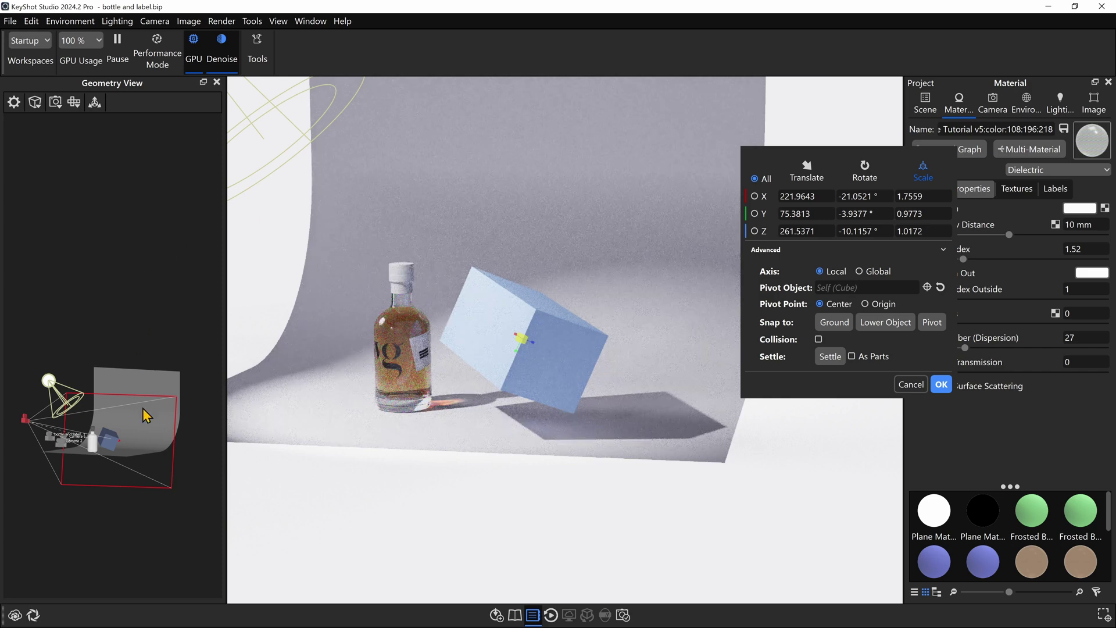
pyautogui.moveTo(165, 468)
pyautogui.mouseDown()
pyautogui.moveTo(156, 481)
pyautogui.moveTo(149, 401)
pyautogui.moveTo(145, 448)
pyautogui.moveTo(156, 449)
pyautogui.mouseUp()
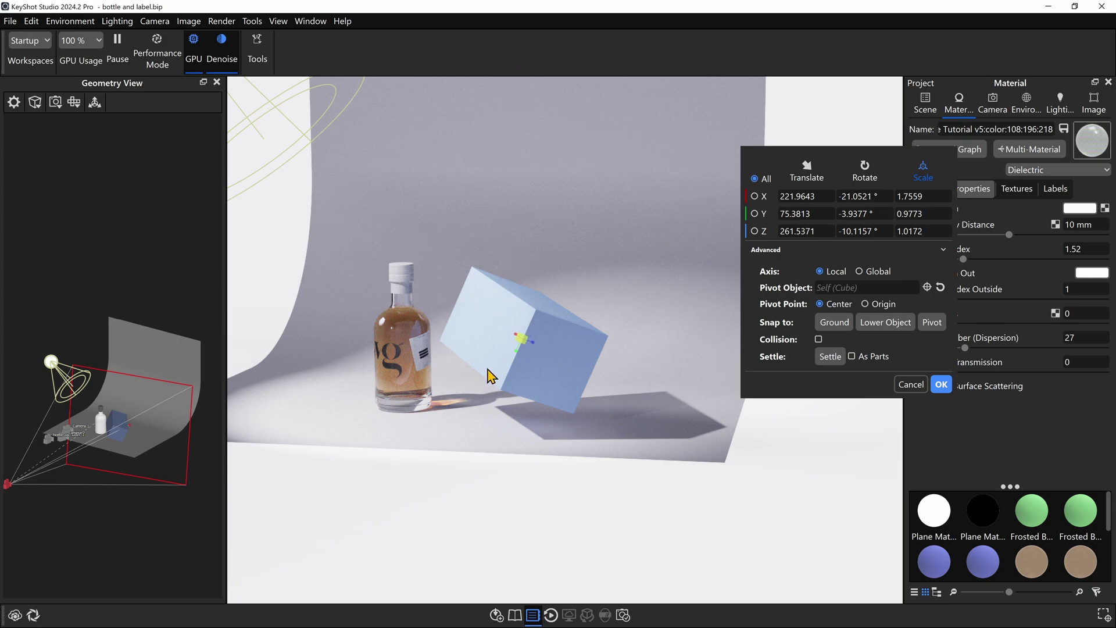
# Step: Translate the cube upward along its local Y axis to about Y 144.5, and set the transform axis to Global
pyautogui.press('t')
pyautogui.press('y')
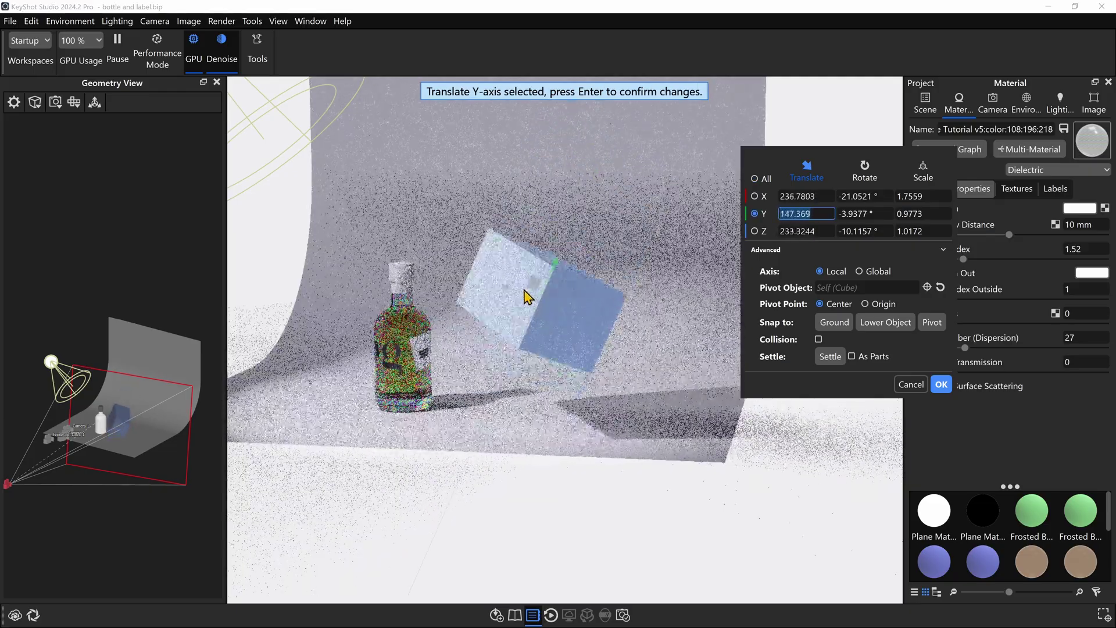
pyautogui.press('Return')
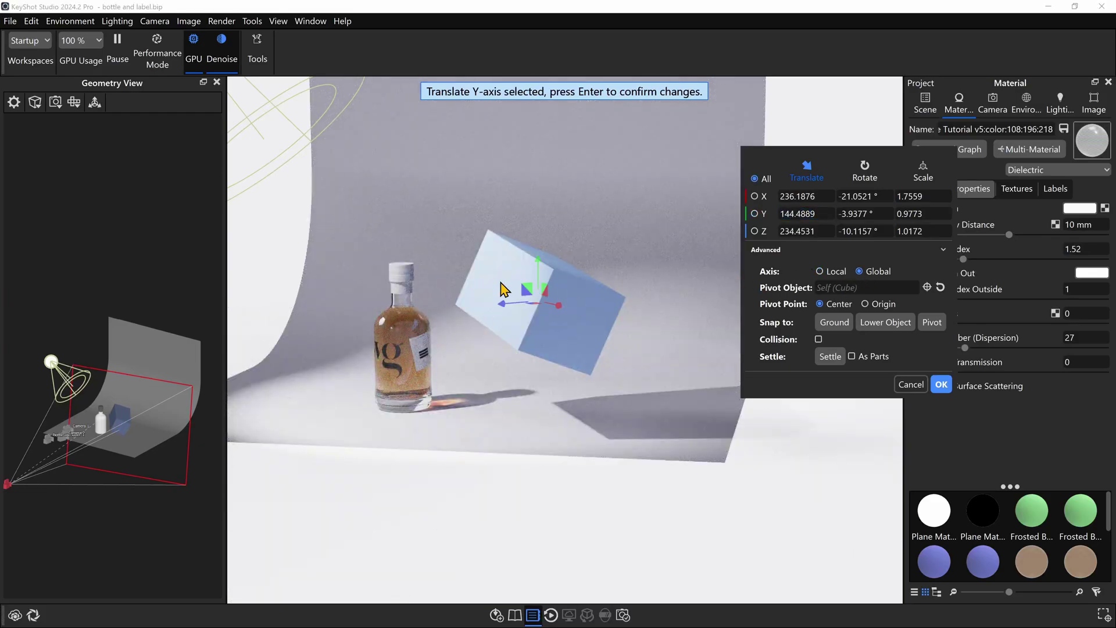
# Step: Lower the cube along the global Y axis to about 88.9 and accept the transform
pyautogui.press('y')
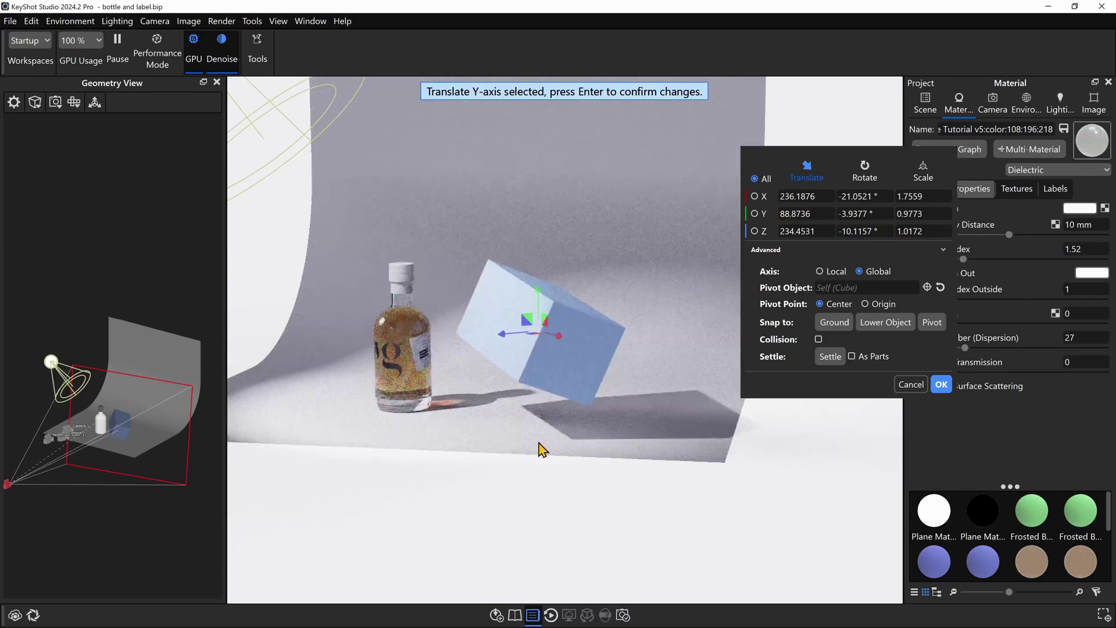
pyautogui.scroll(6, 541, 449)
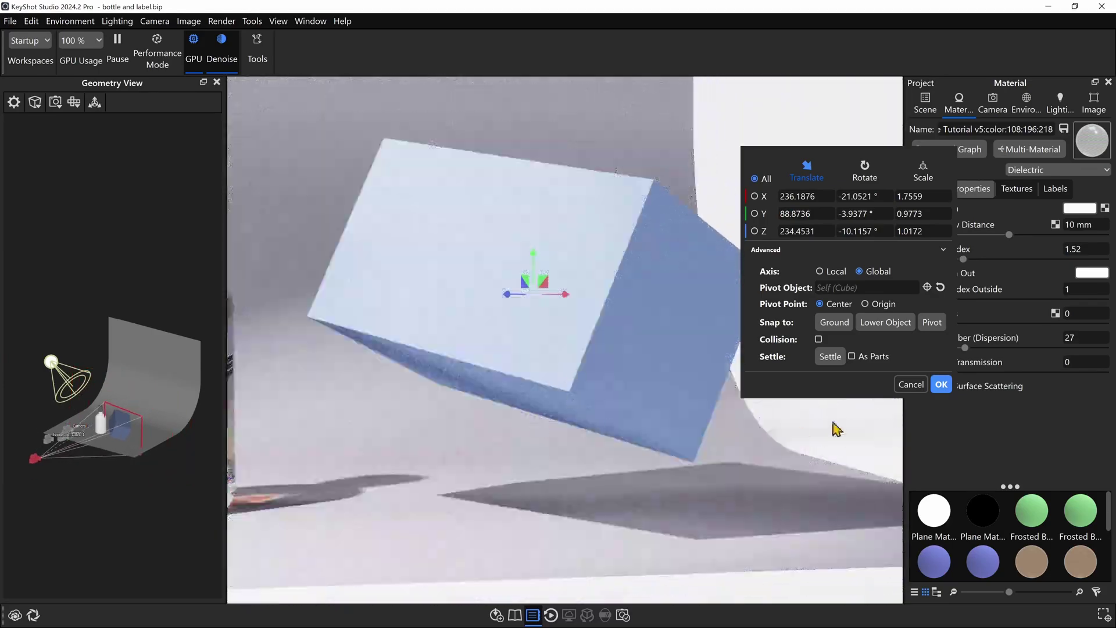
pyautogui.click(941, 384)
pyautogui.scroll(-5, 478, 455)
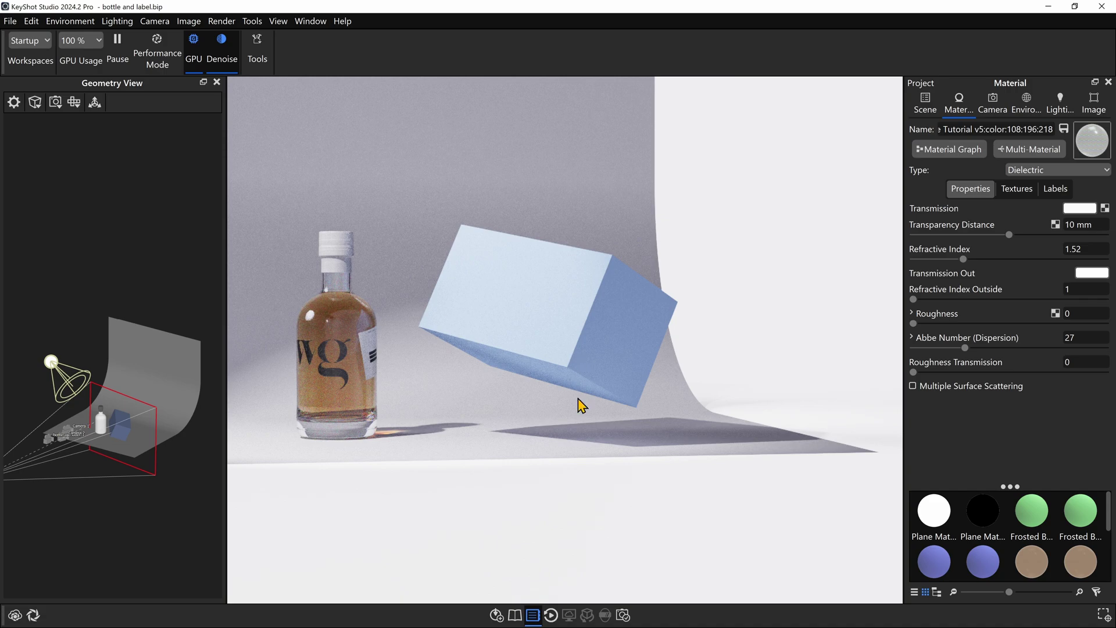
pyautogui.moveTo(581, 450); pyautogui.dragTo(483, 347)
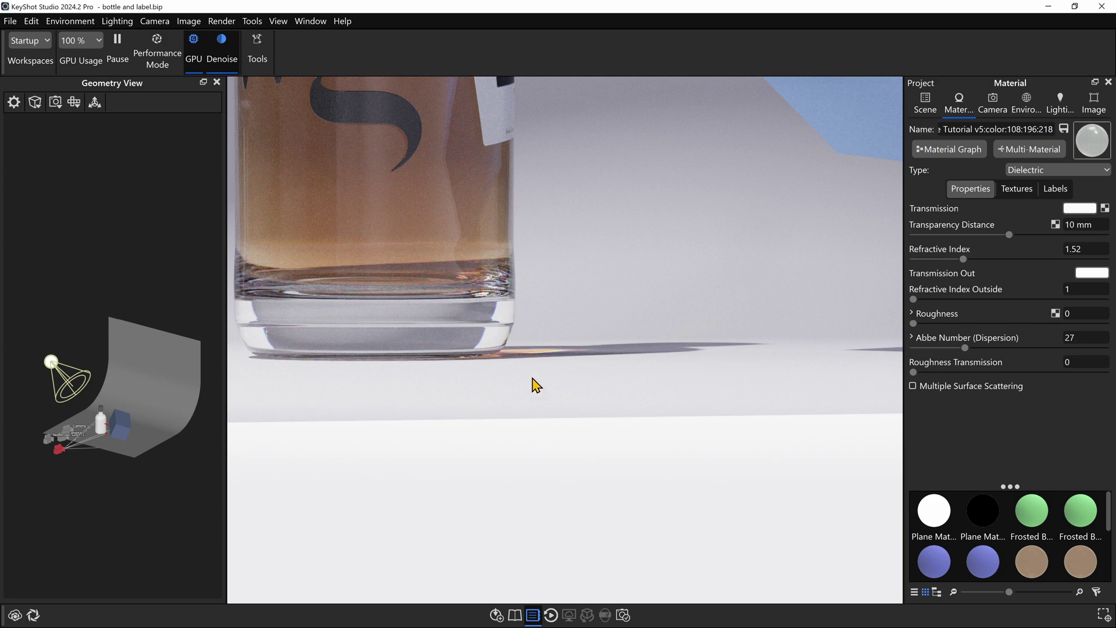
pyautogui.scroll(-8, 510, 399)
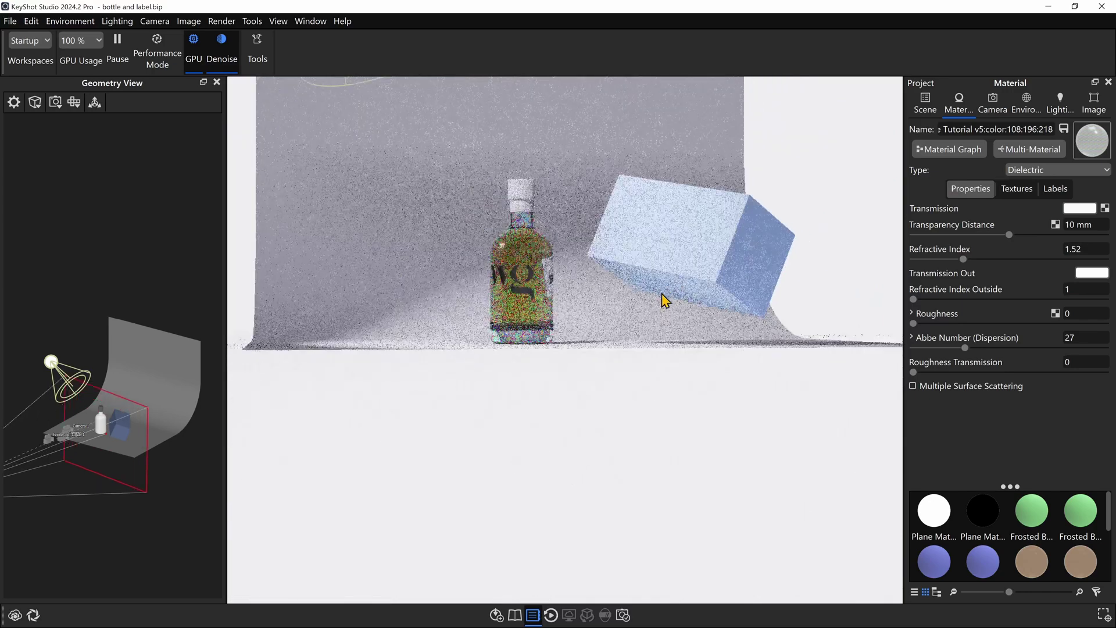
pyautogui.moveTo(666, 296); pyautogui.dragTo(665, 356)
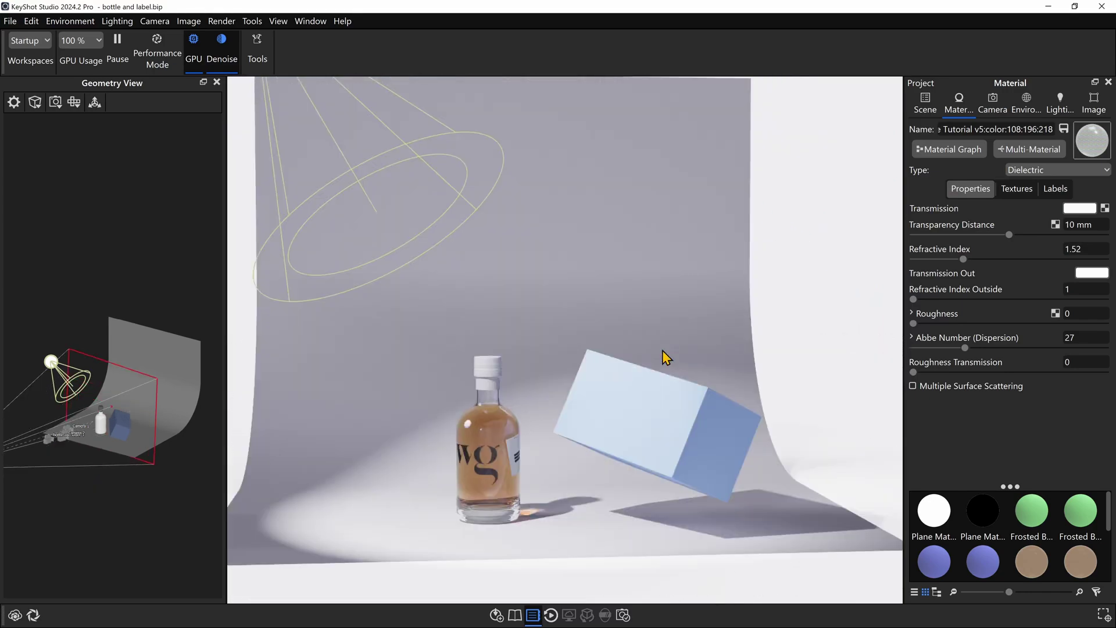